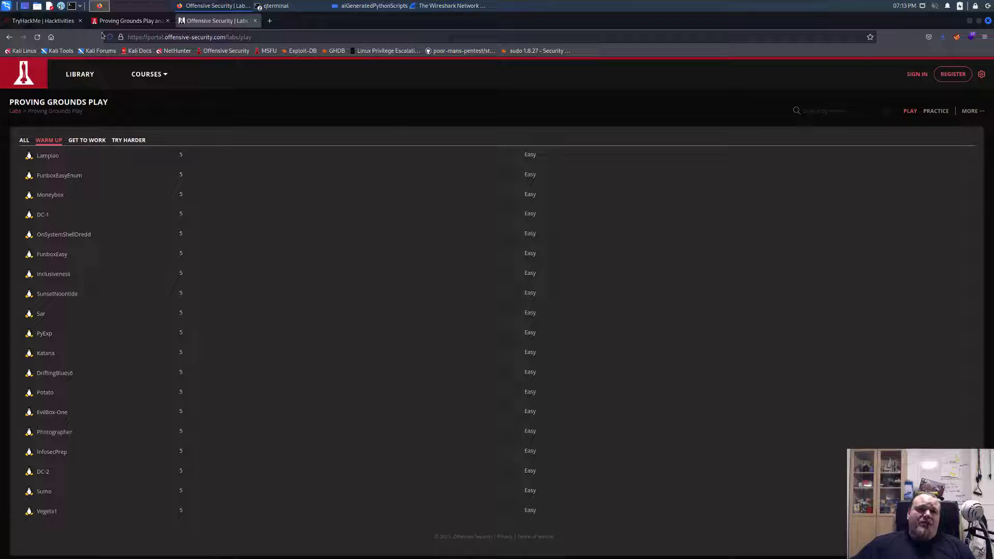
Switch to the TryHackMe Learn page listing Learning Paths such as Red Teaming.
{"action": "left_click", "coordinate": [38, 25]}
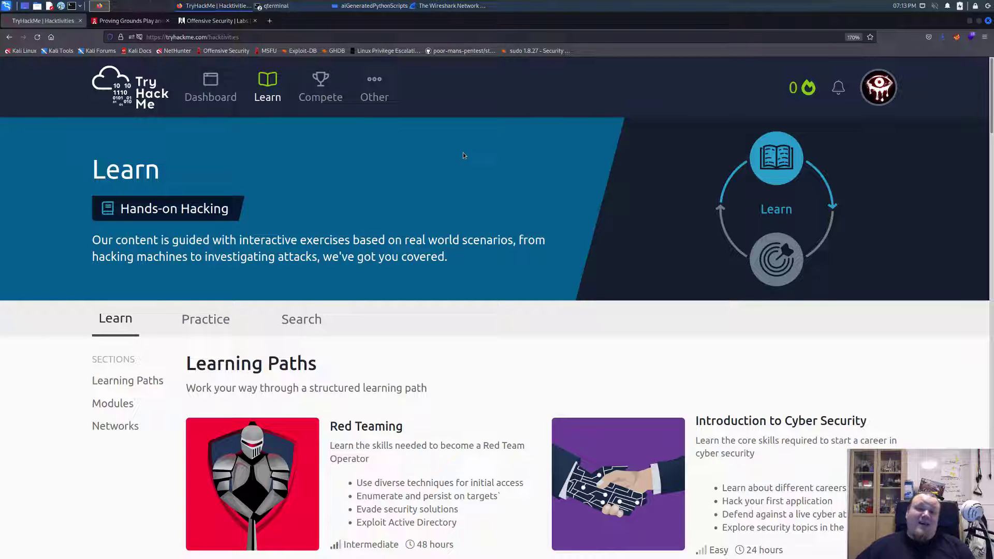
{"action": "triple_click", "coordinate": [296, 251]}
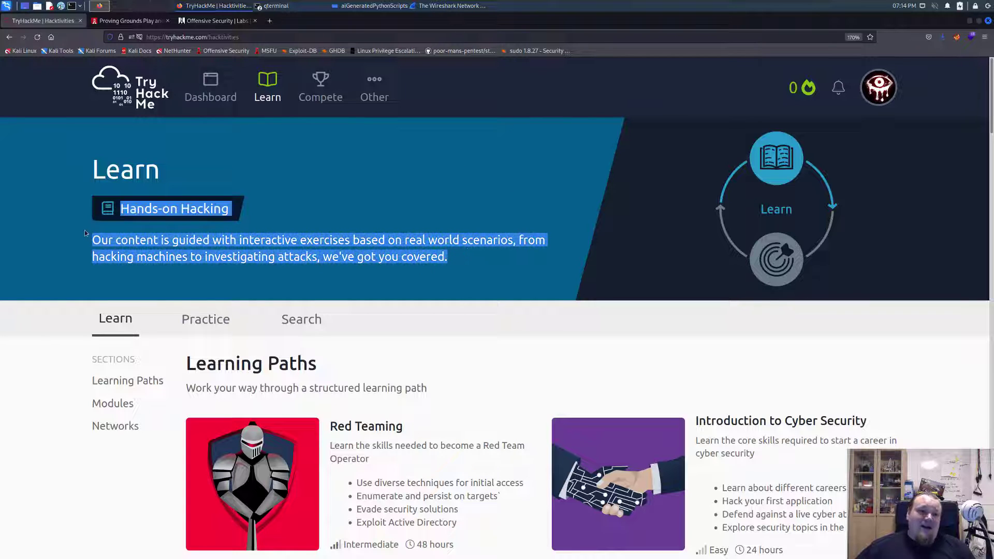
{"action": "left_click", "coordinate": [101, 181]}
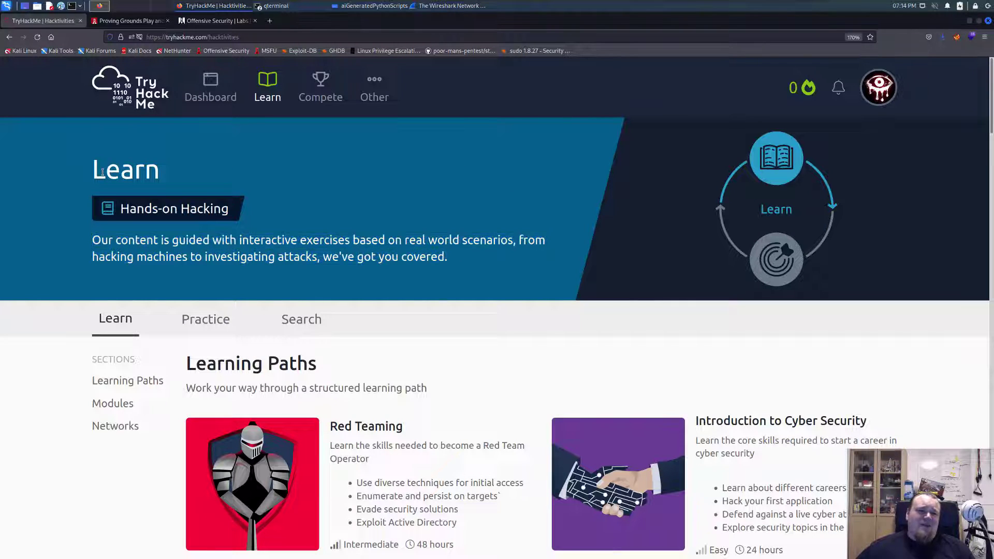
{"action": "double_click", "coordinate": [204, 210]}
{"action": "double_click", "coordinate": [169, 209]}
{"action": "left_click", "coordinate": [144, 217]}
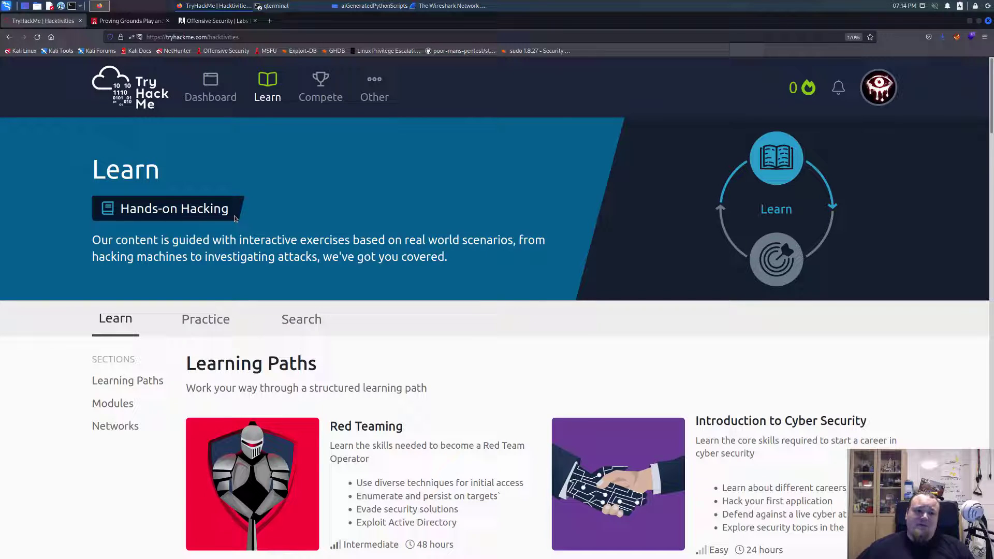
{"action": "left_click", "coordinate": [879, 88]}
{"action": "left_click", "coordinate": [305, 185]}
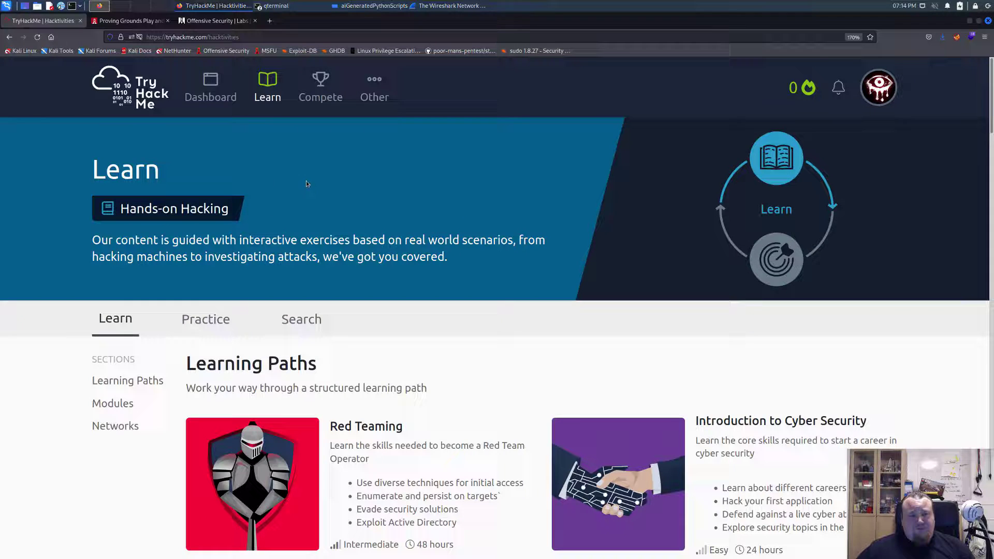
Open the Proving Grounds plans page and review the Play plan's description and price.
{"action": "left_click", "coordinate": [115, 21]}
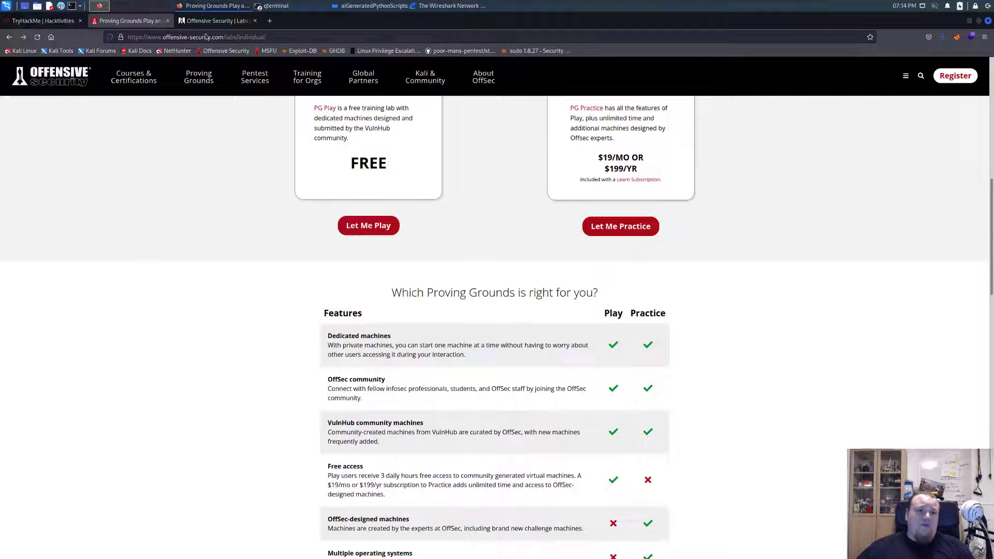
{"action": "scroll", "coordinate": [421, 199], "scroll_direction": "down", "scroll_amount": 1}
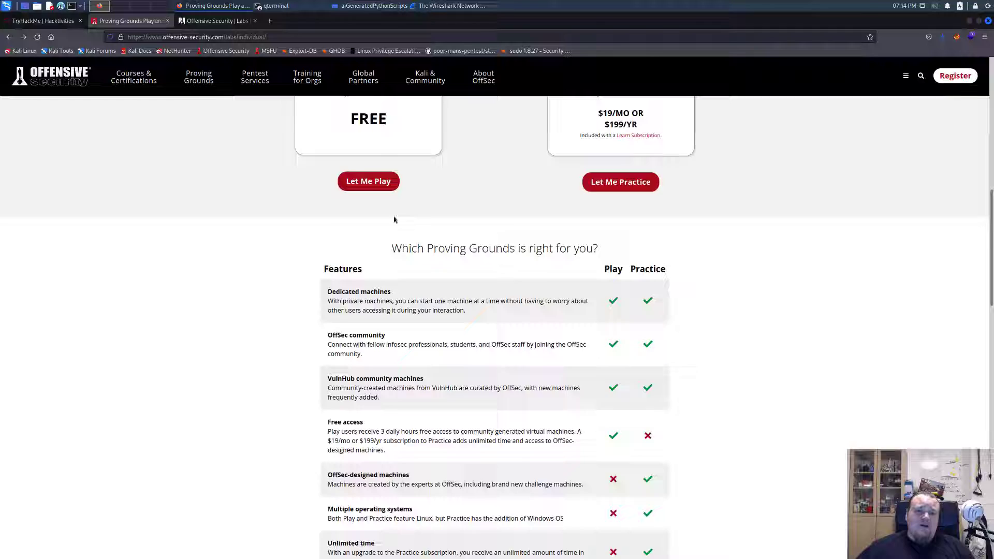
{"action": "scroll", "coordinate": [395, 217], "scroll_direction": "up", "scroll_amount": 4}
{"action": "left_click_drag", "start_coordinate": [286, 140], "coordinate": [474, 314]}
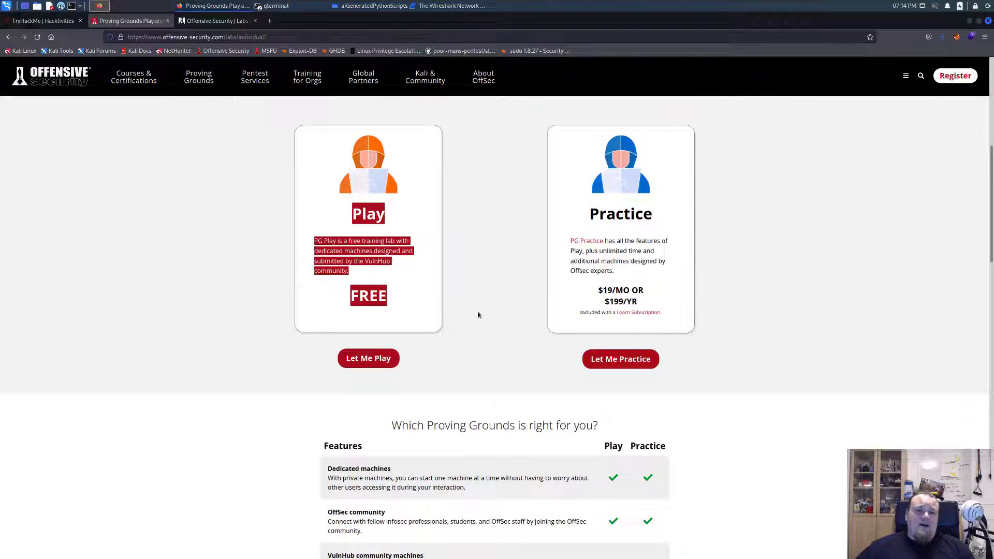
{"action": "left_click", "coordinate": [424, 301]}
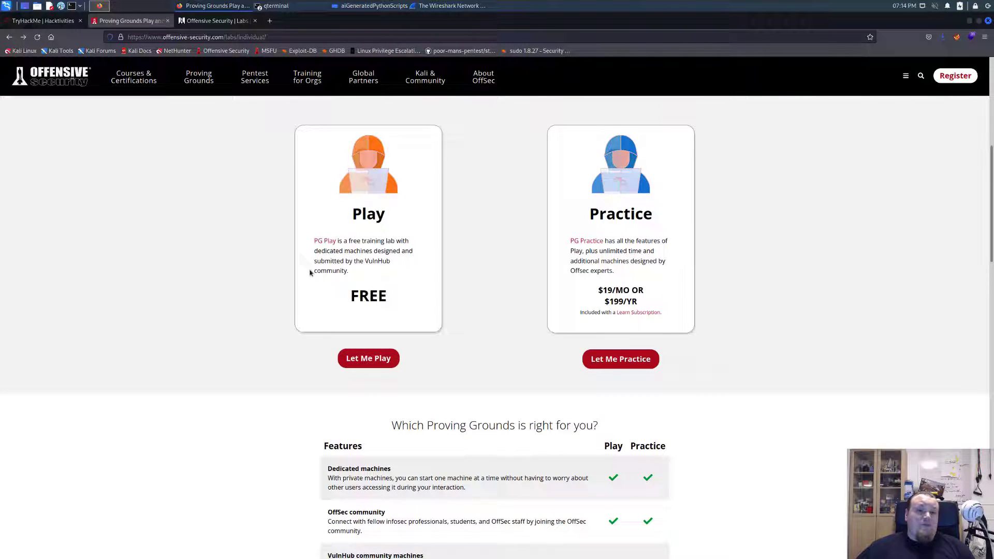
{"action": "left_click_drag", "start_coordinate": [306, 205], "coordinate": [451, 366]}
{"action": "left_click", "coordinate": [412, 319]}
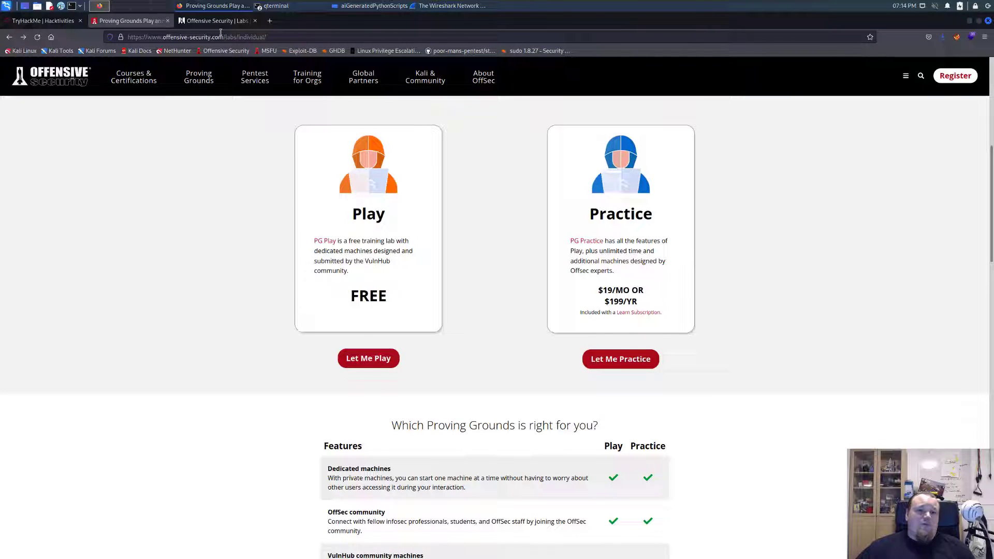
Read the Play plan's free daily hours note, then return to the Play machine list.
{"action": "scroll", "coordinate": [360, 331], "scroll_direction": "down", "scroll_amount": 3}
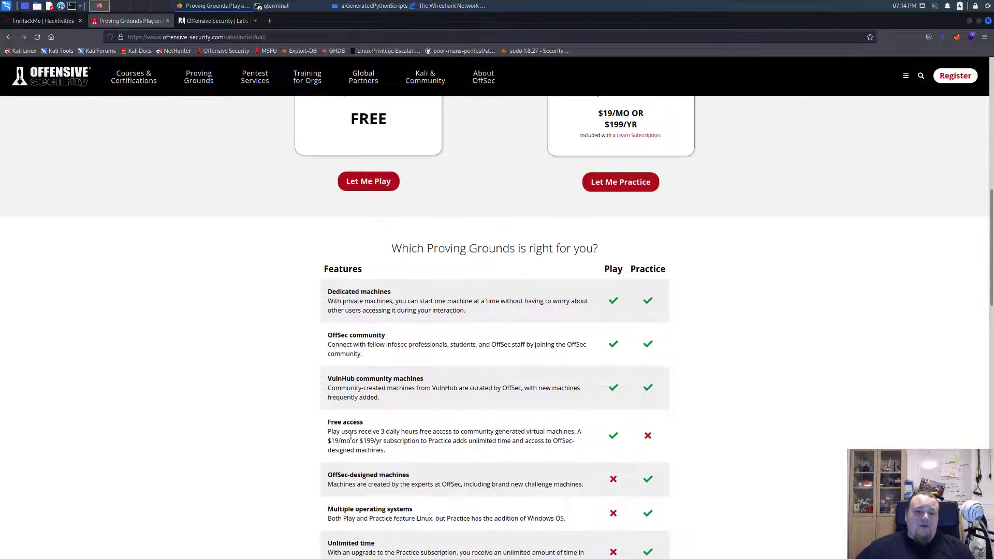
{"action": "left_click_drag", "start_coordinate": [387, 431], "coordinate": [442, 432]}
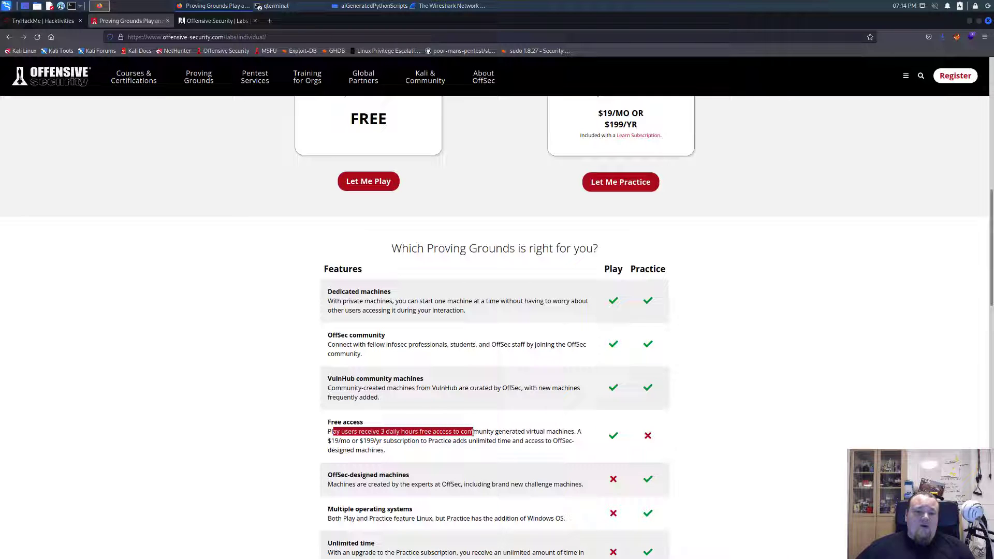
{"action": "left_click", "coordinate": [473, 432]}
{"action": "double_click", "coordinate": [510, 432]}
{"action": "left_click", "coordinate": [510, 432]}
{"action": "mouse_move", "coordinate": [188, 78]}
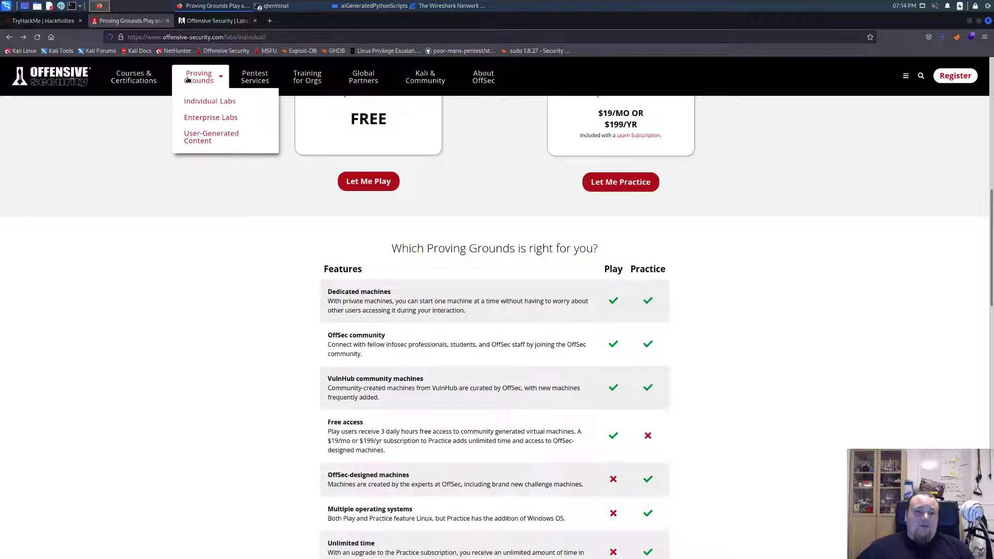
{"action": "left_click", "coordinate": [217, 21]}
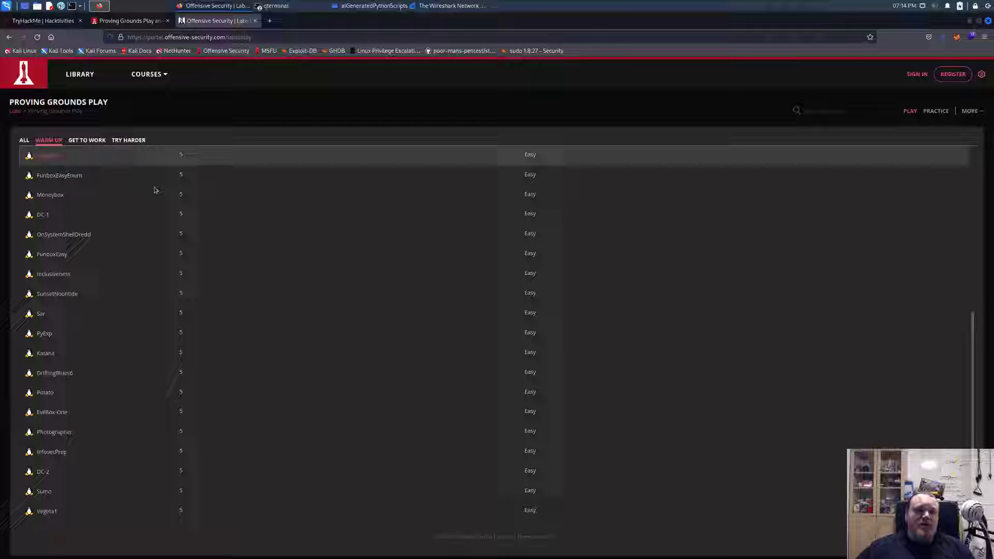
Browse the Get To Work, Try Harder, then Warm Up machine categories.
{"action": "double_click", "coordinate": [88, 140]}
{"action": "left_click", "coordinate": [120, 141]}
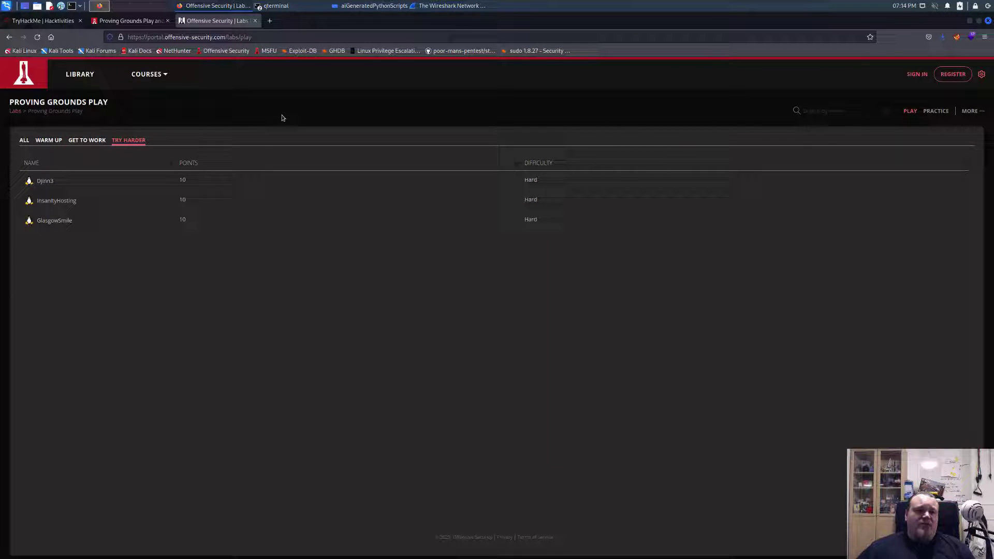
{"action": "left_click", "coordinate": [47, 141]}
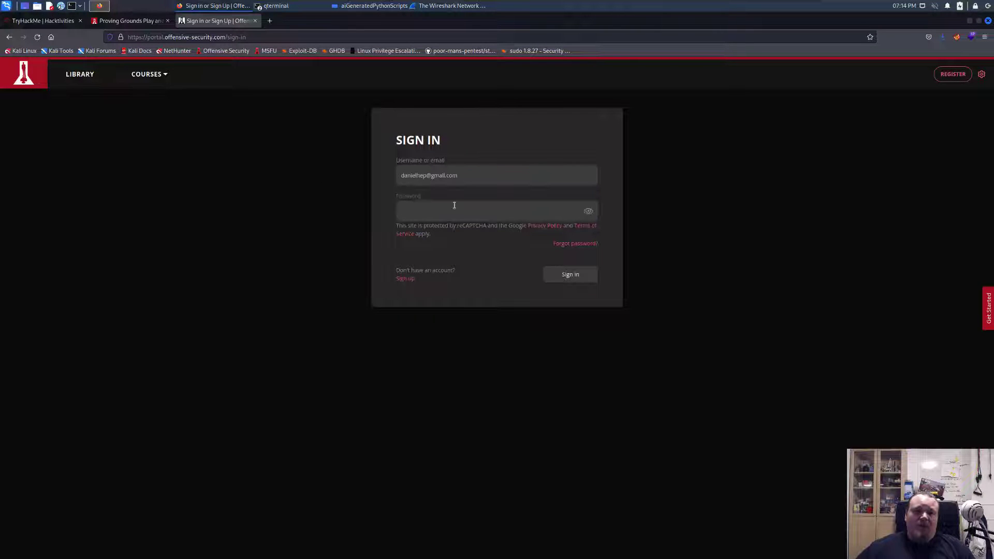
Enter the account password and sign in to reach the Training Library.
{"action": "type", "text": "a"}
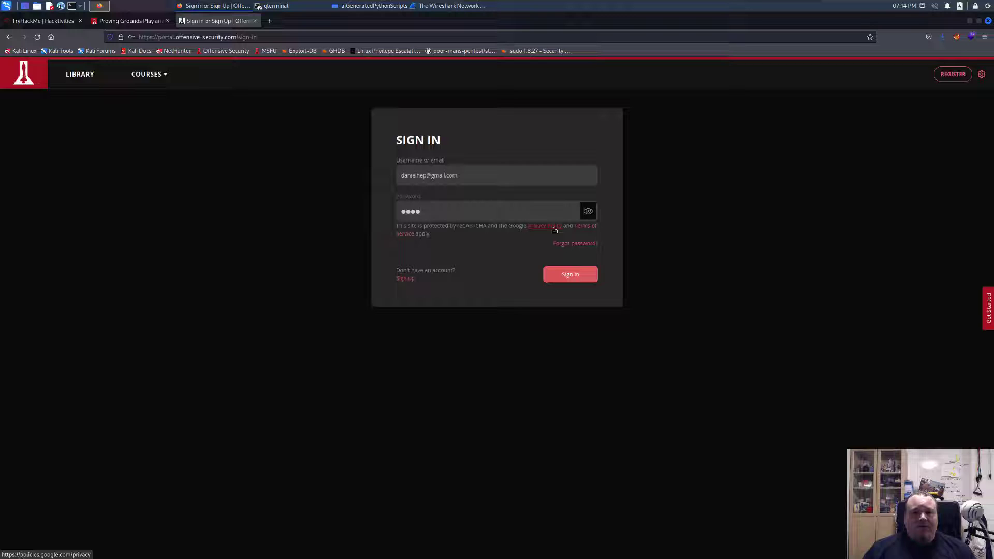
{"action": "key", "text": "BackSpace"}
{"action": "type", "text": "*****"}
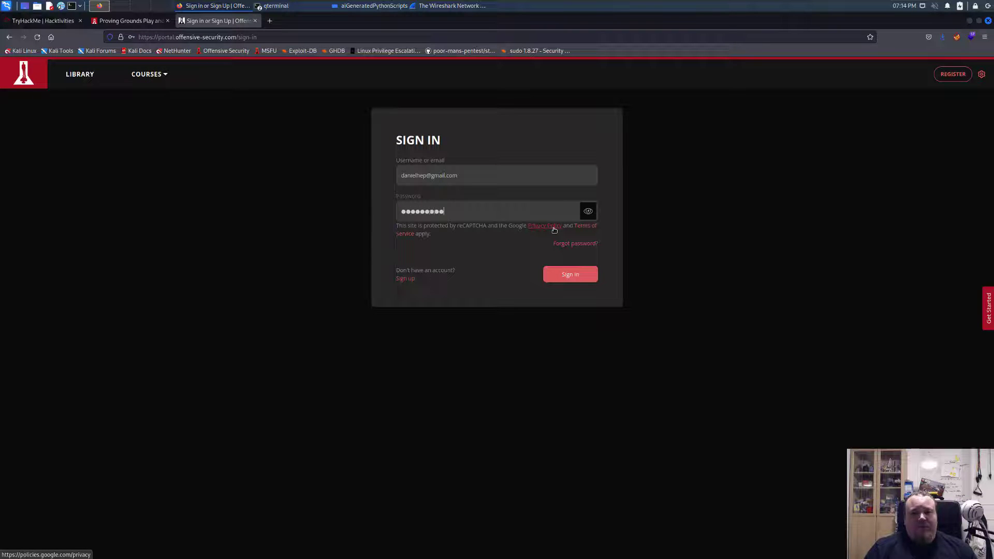
{"action": "left_click", "coordinate": [569, 275]}
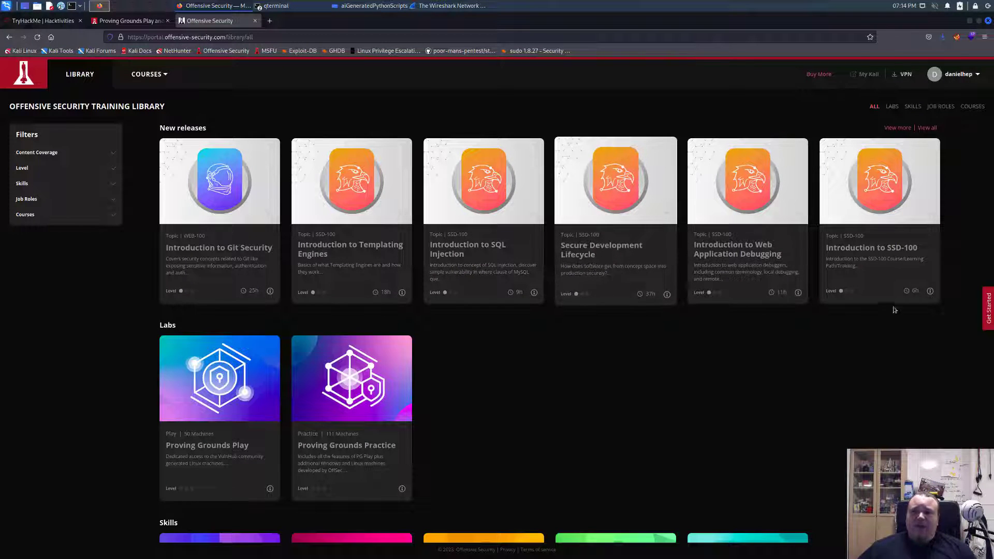
Scroll through the Training Library and open the Cloud Security skill's course list.
{"action": "scroll", "coordinate": [548, 359], "scroll_direction": "down", "scroll_amount": 3}
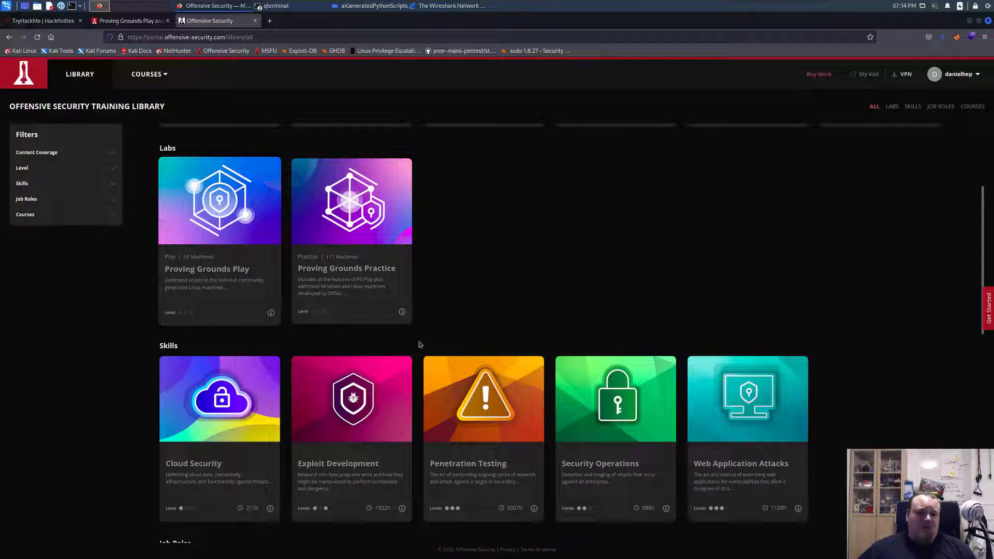
{"action": "scroll", "coordinate": [556, 319], "scroll_direction": "down", "scroll_amount": 3}
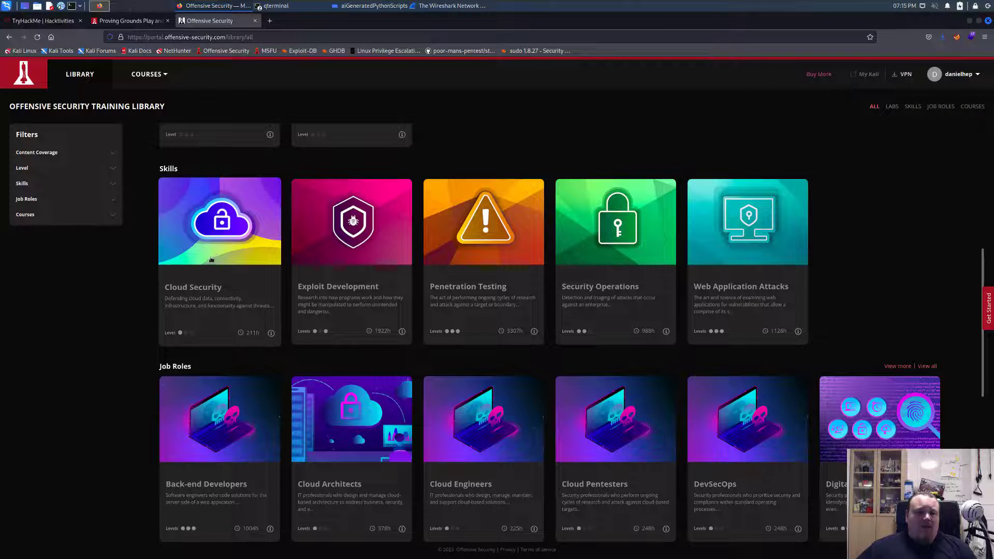
{"action": "scroll", "coordinate": [274, 313], "scroll_direction": "down", "scroll_amount": 1}
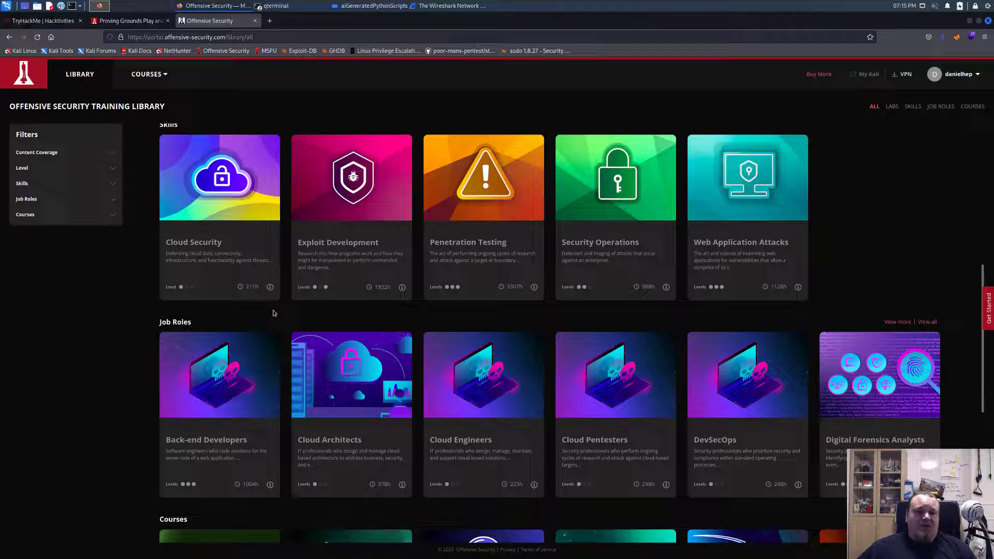
{"action": "scroll", "coordinate": [252, 301], "scroll_direction": "up", "scroll_amount": 4}
{"action": "left_click", "coordinate": [198, 361]}
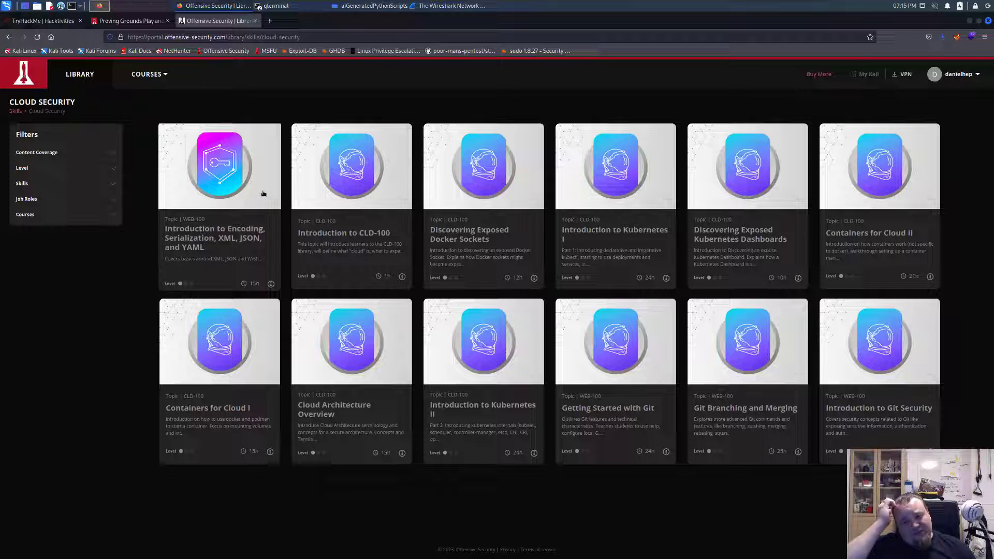
Review subscription and course prices on Training Options, then return to the Library.
{"action": "left_click", "coordinate": [217, 178]}
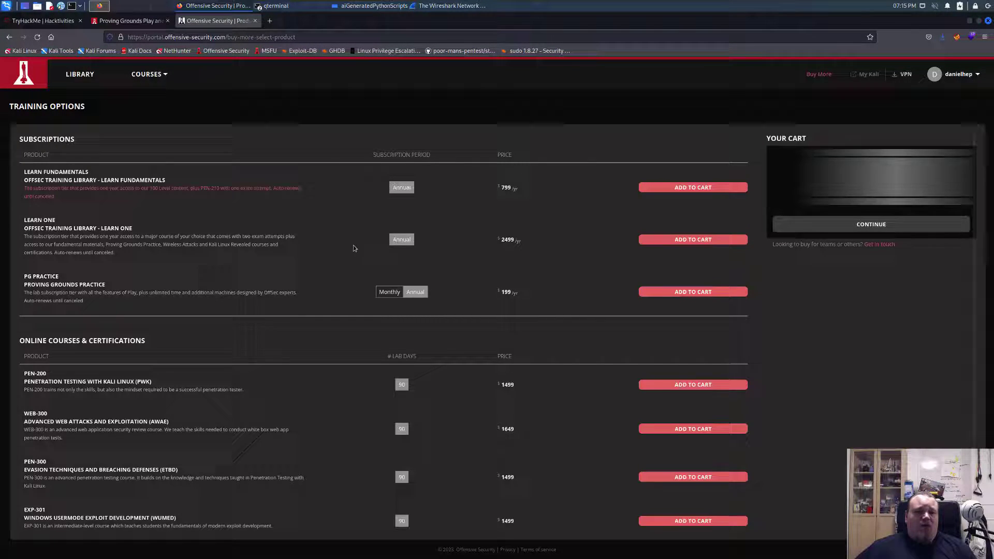
{"action": "scroll", "coordinate": [311, 243], "scroll_direction": "down", "scroll_amount": 3}
{"action": "scroll", "coordinate": [285, 243], "scroll_direction": "up", "scroll_amount": 3}
{"action": "left_click", "coordinate": [79, 74]}
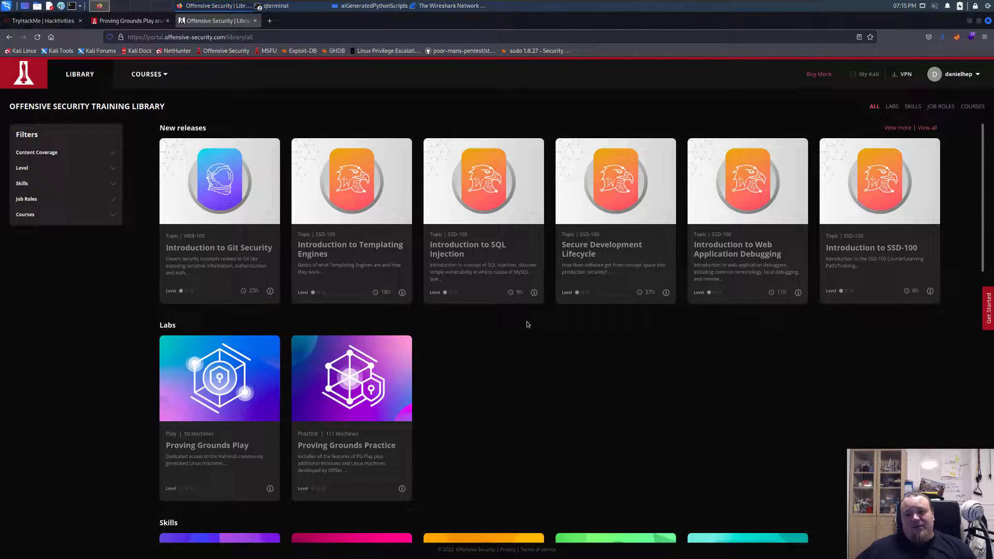
Scroll the library and open the Penetration Testing skill topics.
{"action": "scroll", "coordinate": [520, 310], "scroll_direction": "down", "scroll_amount": 5}
{"action": "scroll", "coordinate": [517, 308], "scroll_direction": "up", "scroll_amount": 5}
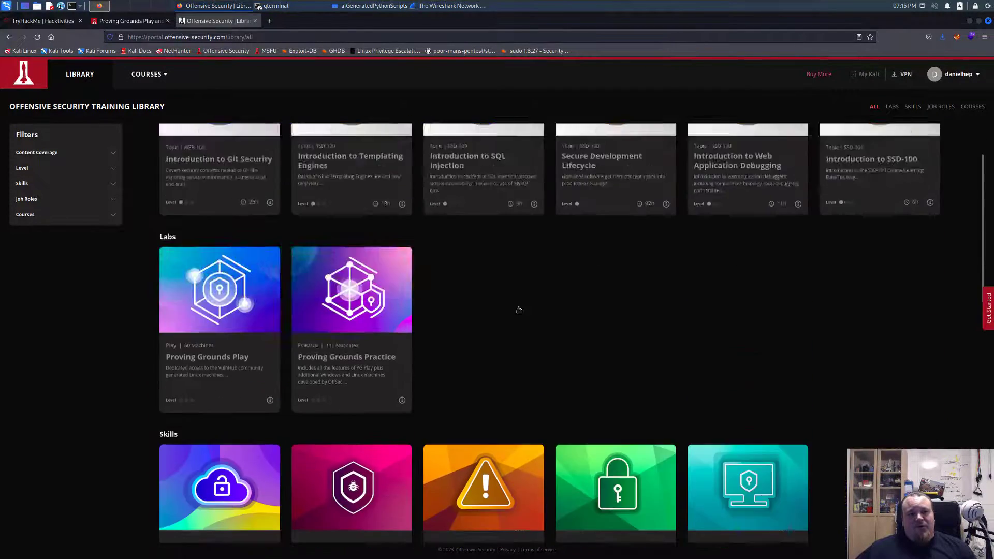
{"action": "scroll", "coordinate": [518, 306], "scroll_direction": "down", "scroll_amount": 10}
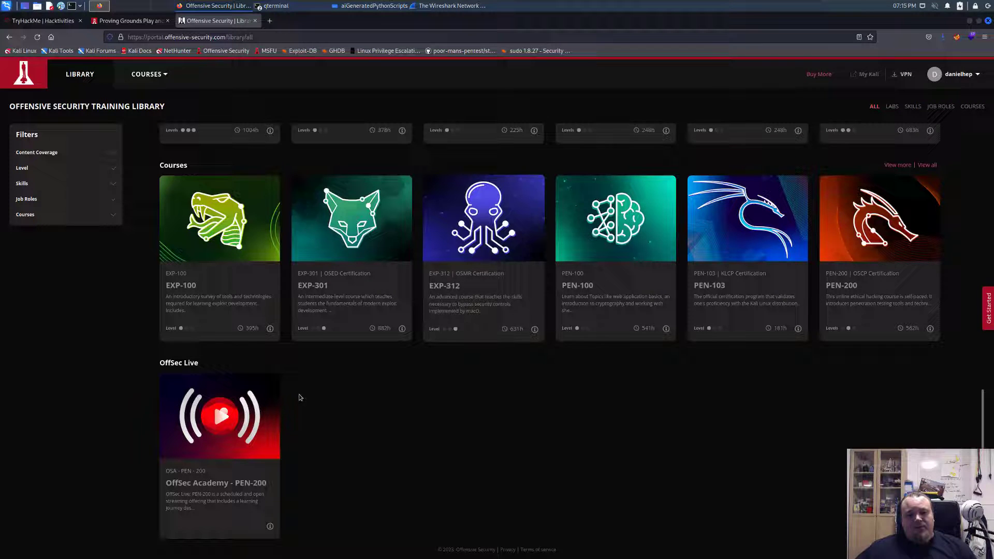
{"action": "scroll", "coordinate": [420, 432], "scroll_direction": "up", "scroll_amount": 3}
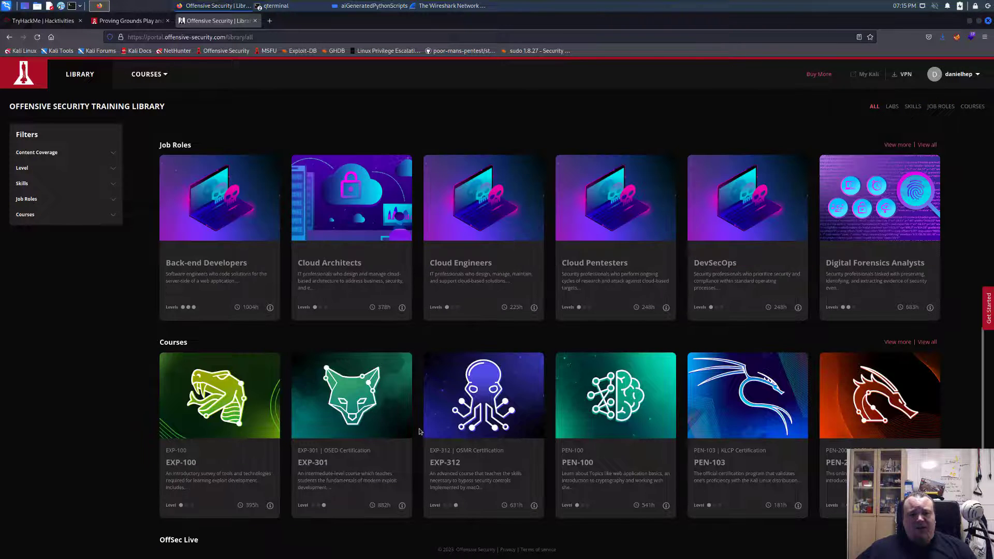
{"action": "scroll", "coordinate": [421, 431], "scroll_direction": "up", "scroll_amount": 3}
{"action": "scroll", "coordinate": [425, 425], "scroll_direction": "up", "scroll_amount": 1}
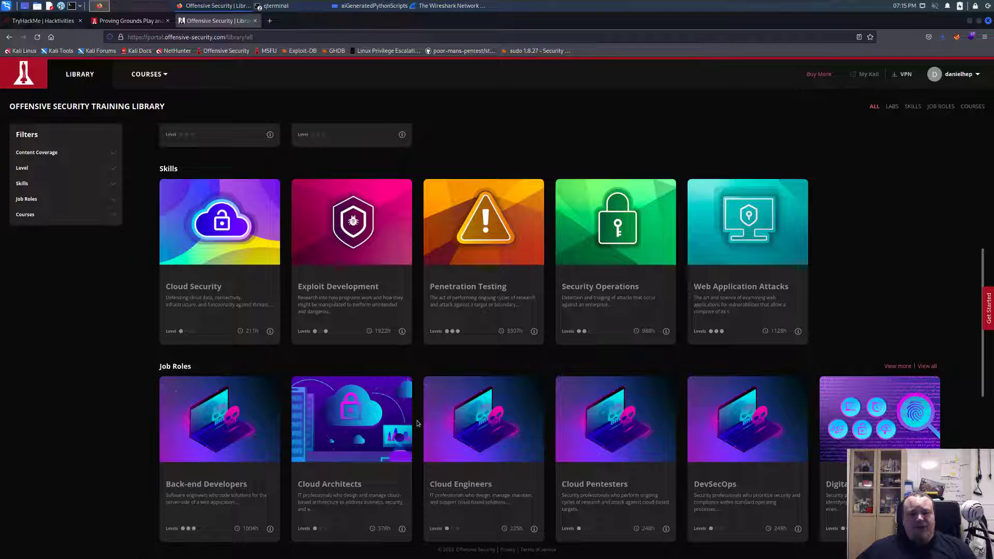
{"action": "left_click", "coordinate": [481, 245]}
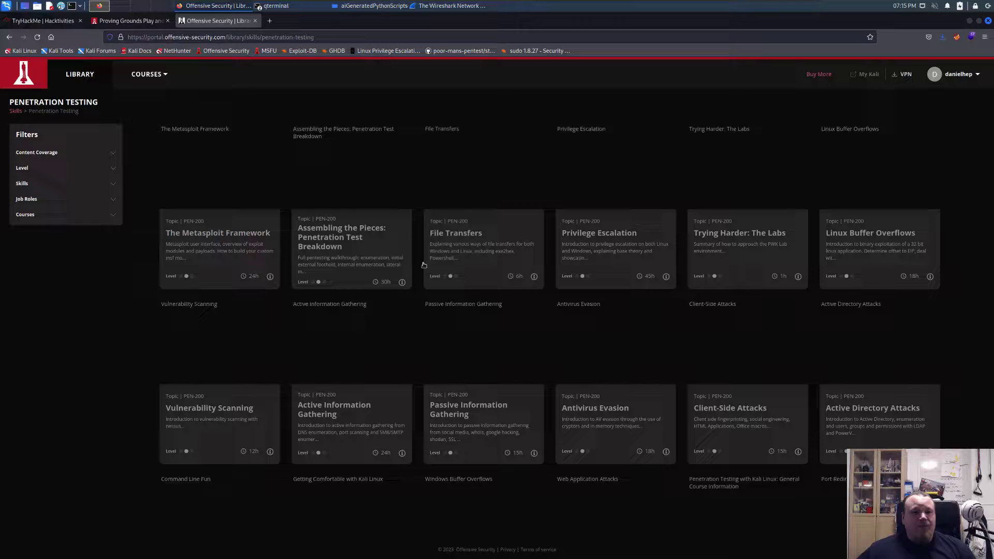
Look over the Penetration Testing topics, then open the Training Options pricing page.
{"action": "scroll", "coordinate": [219, 203], "scroll_direction": "down", "scroll_amount": 15}
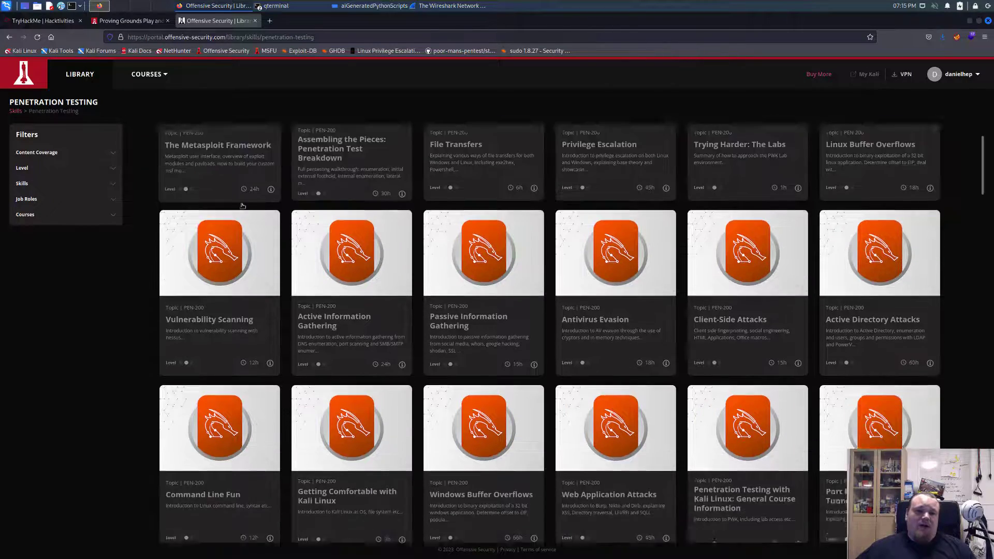
{"action": "scroll", "coordinate": [284, 224], "scroll_direction": "up", "scroll_amount": 15}
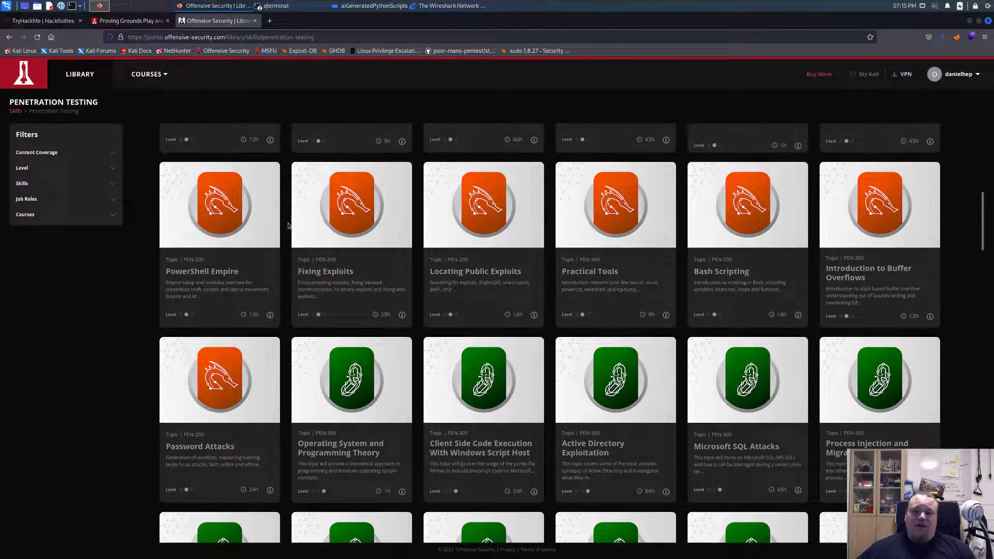
{"action": "left_click", "coordinate": [231, 169]}
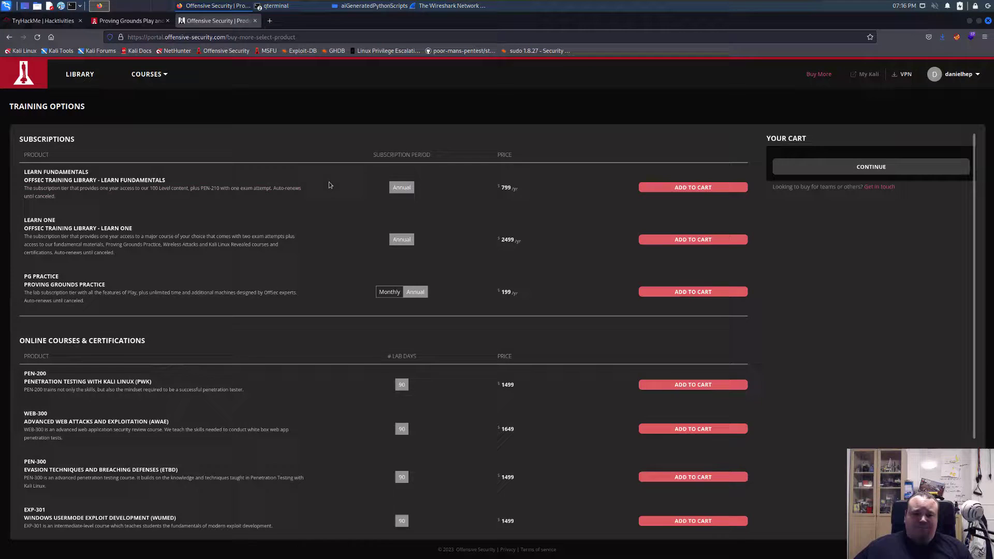
Scroll through the PG Practice, Learn One and PEN-200 prices, then return to the Library.
{"action": "scroll", "coordinate": [341, 170], "scroll_direction": "down", "scroll_amount": 3}
{"action": "scroll", "coordinate": [350, 224], "scroll_direction": "up", "scroll_amount": 3}
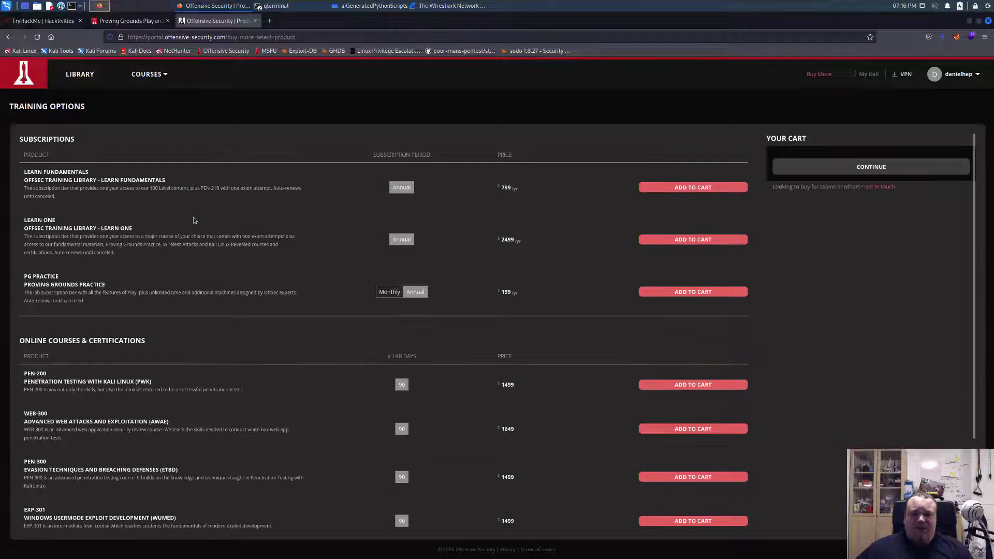
{"action": "left_click", "coordinate": [68, 76]}
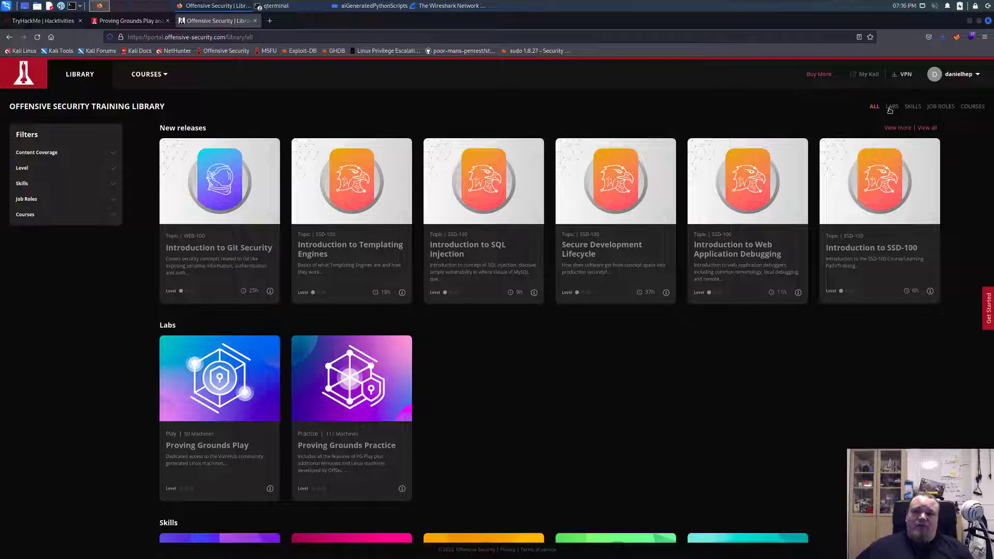
Filter the library to labs and confirm pg.ovpn is in Firefox's downloads.
{"action": "left_click", "coordinate": [891, 108]}
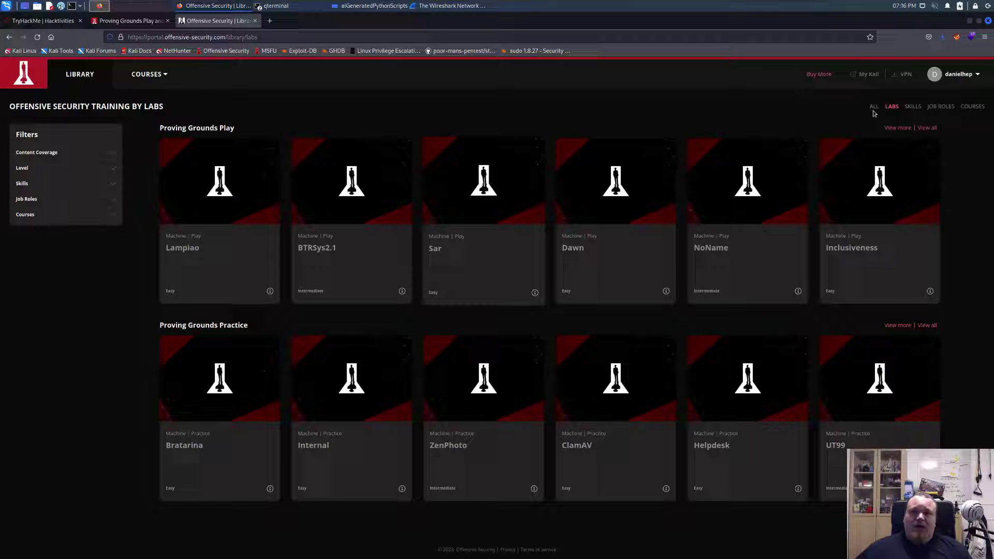
{"action": "left_click", "coordinate": [942, 39]}
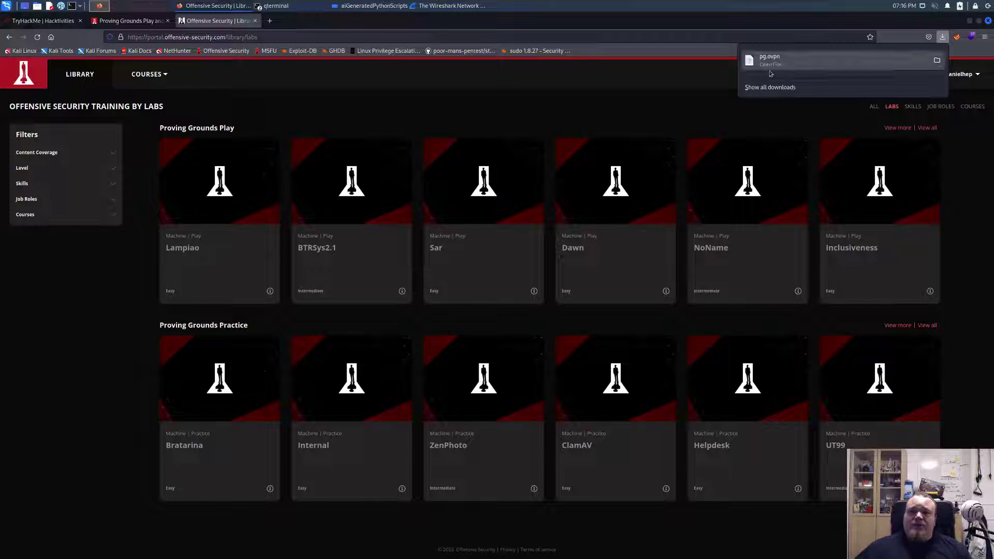
{"action": "left_click", "coordinate": [640, 82]}
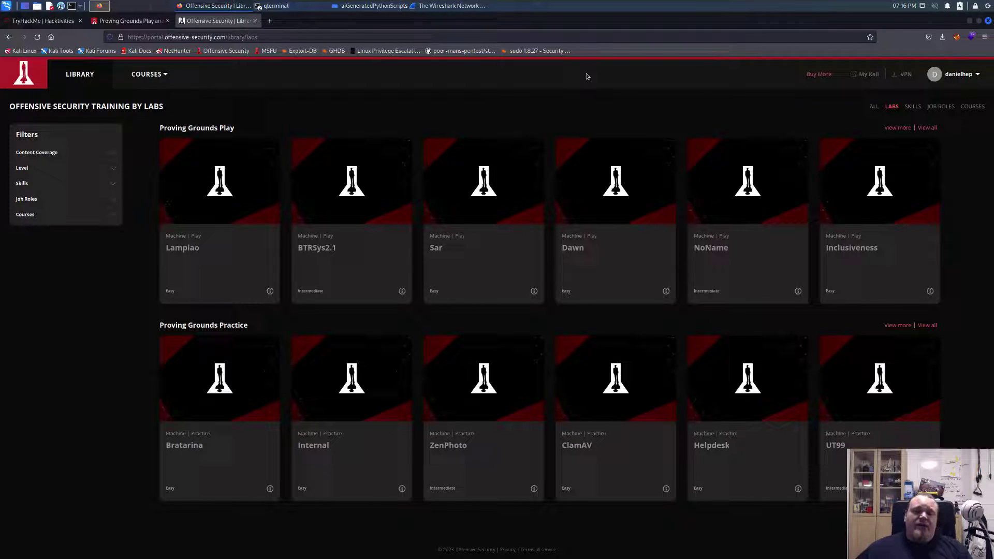
Bring the ~/Downloads terminal to the front and clear its screen.
{"action": "left_click", "coordinate": [278, 9]}
{"action": "left_click", "coordinate": [270, 18]}
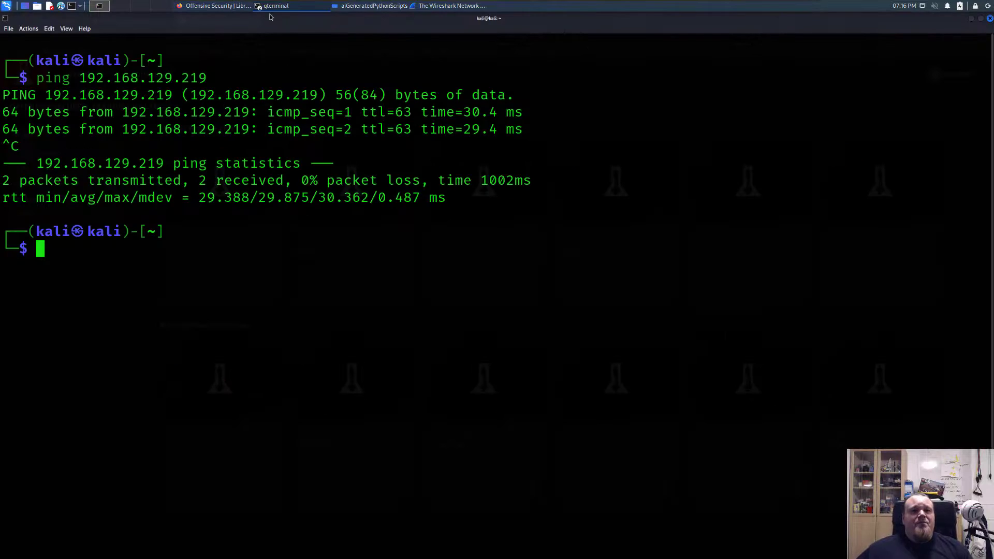
{"action": "left_click", "coordinate": [278, 8]}
{"action": "left_click", "coordinate": [278, 8]}
{"action": "left_click", "coordinate": [278, 7]}
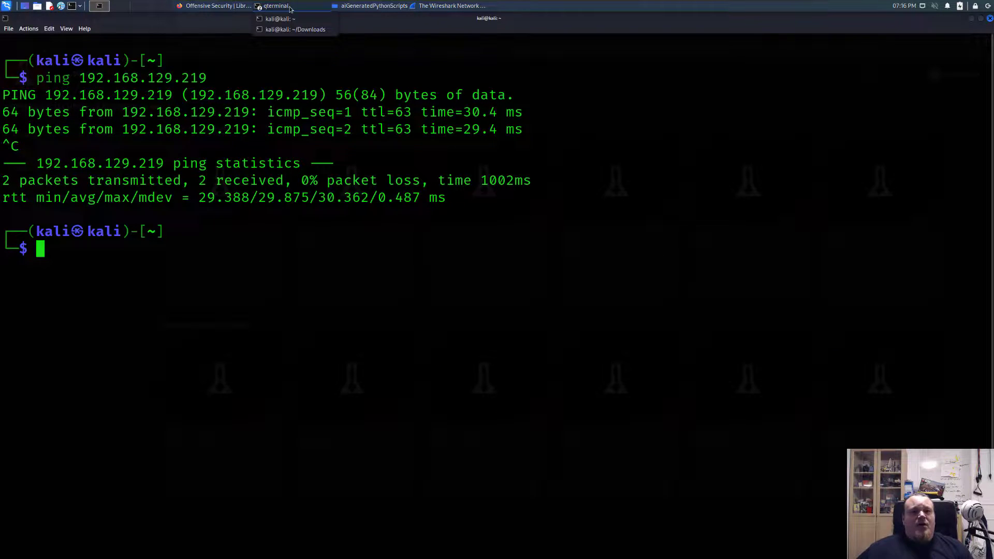
{"action": "key", "text": "Return"}
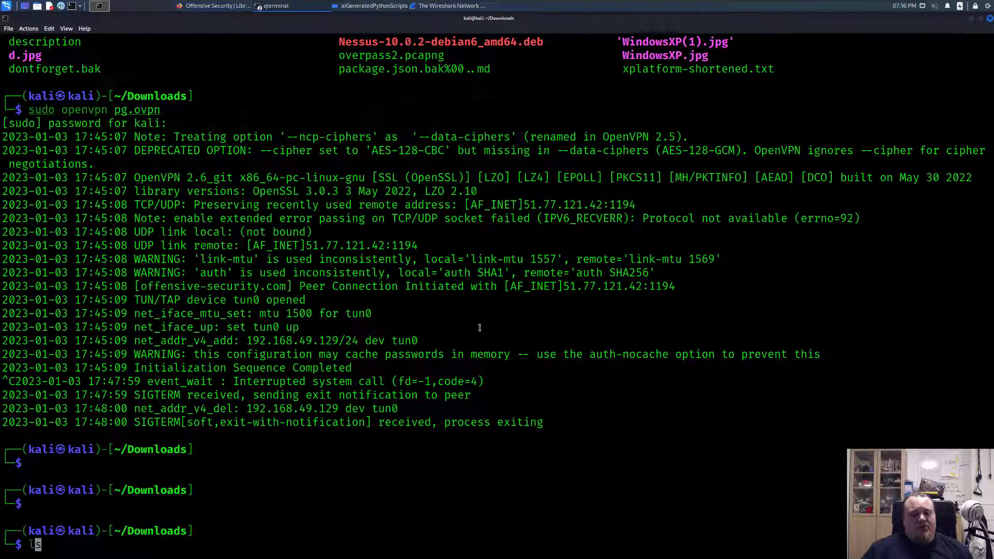
{"action": "type", "text": "clear"}
{"action": "key", "text": "Return"}
Rerun sudo openvpn pg.ovpn with the sudo password until Initialization Sequence Completed appears.
{"action": "key", "text": "Up"}
{"action": "key", "text": "Up"}
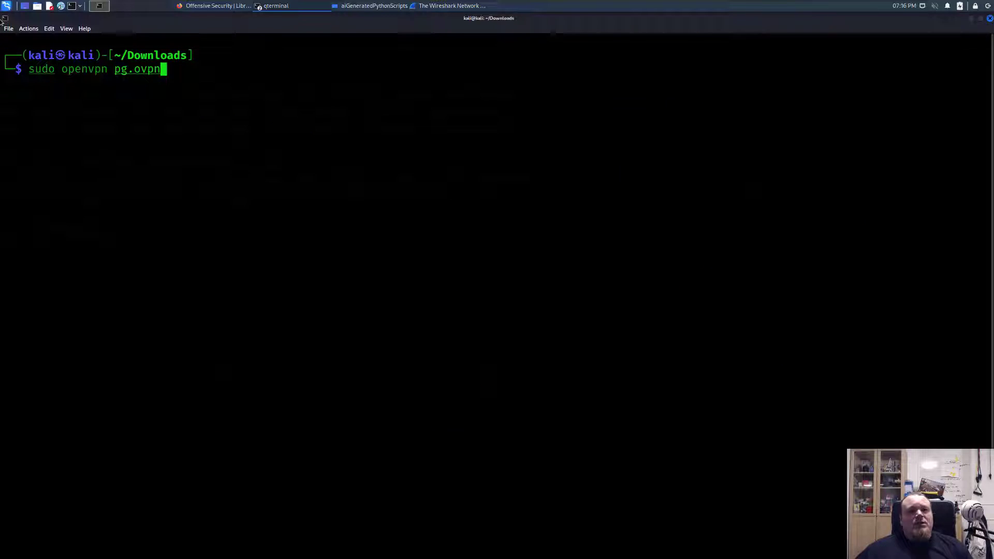
{"action": "double_click", "coordinate": [77, 69]}
{"action": "double_click", "coordinate": [137, 70]}
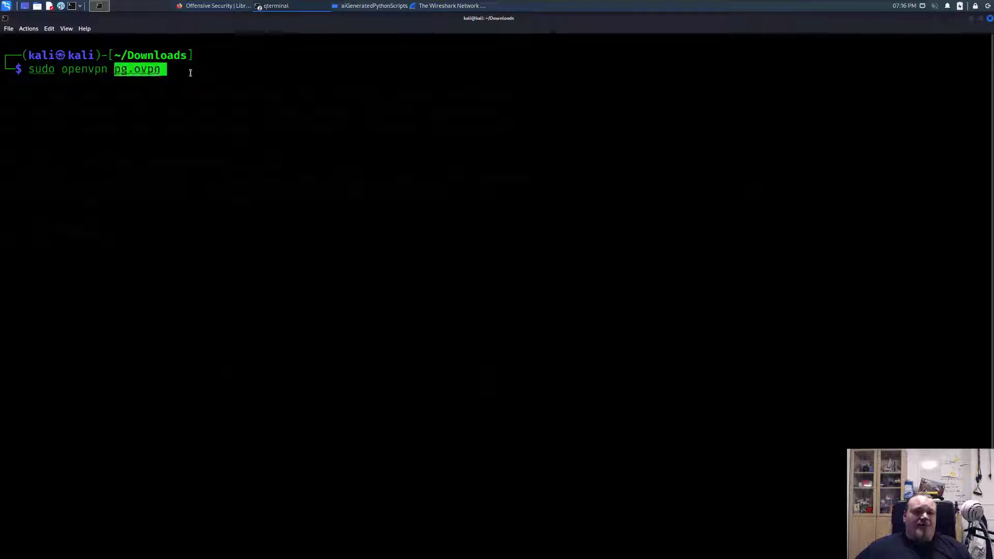
{"action": "left_click", "coordinate": [193, 76]}
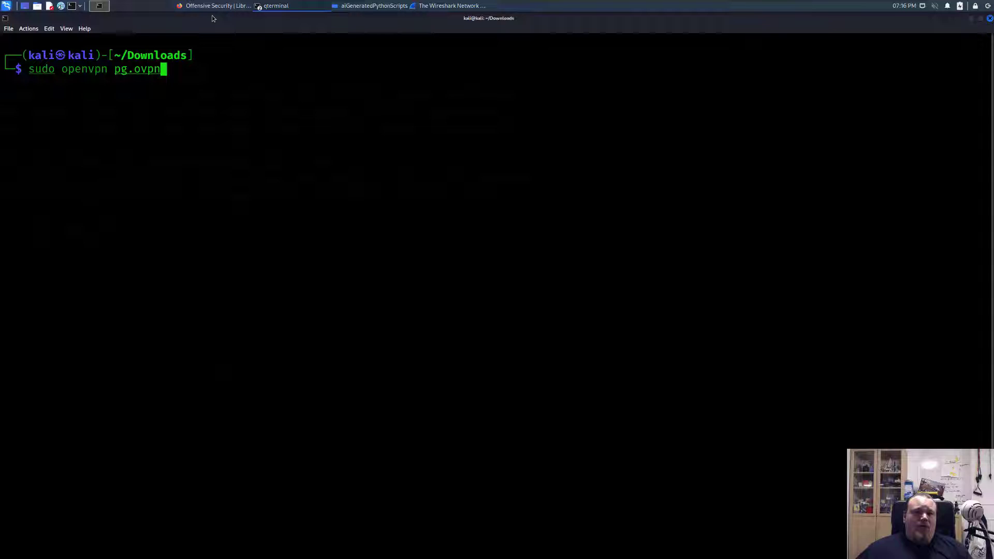
{"action": "key", "text": "Return"}
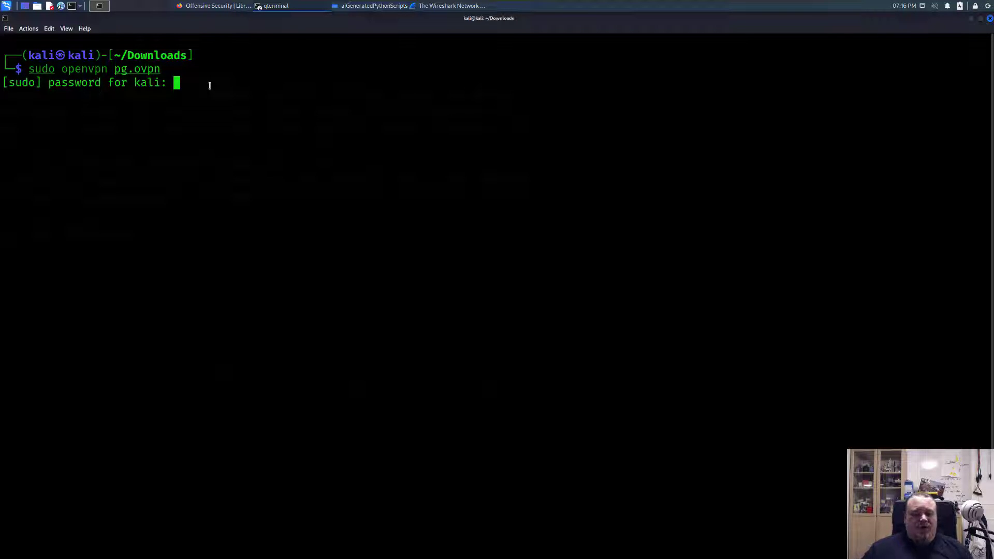
{"action": "key", "text": "Return"}
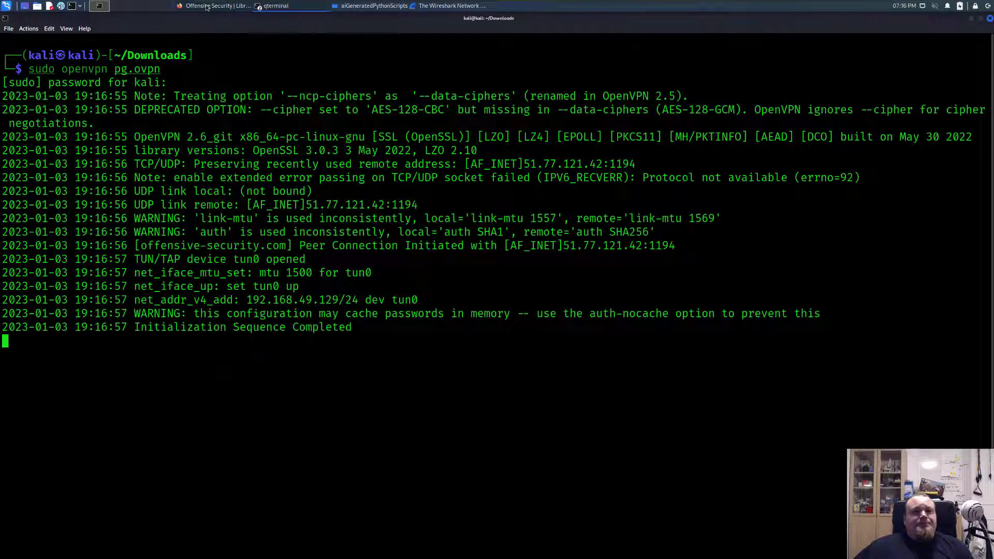
{"action": "left_click_drag", "start_coordinate": [135, 331], "coordinate": [353, 328]}
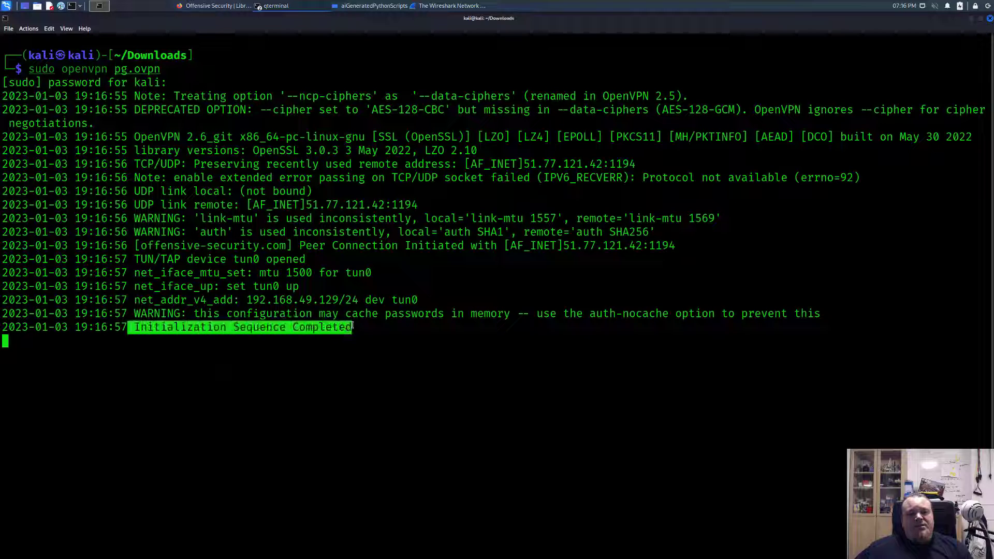
Reload the portal so it shows the VPN connection, then open the Proving Grounds Play machine list.
{"action": "left_click", "coordinate": [365, 344]}
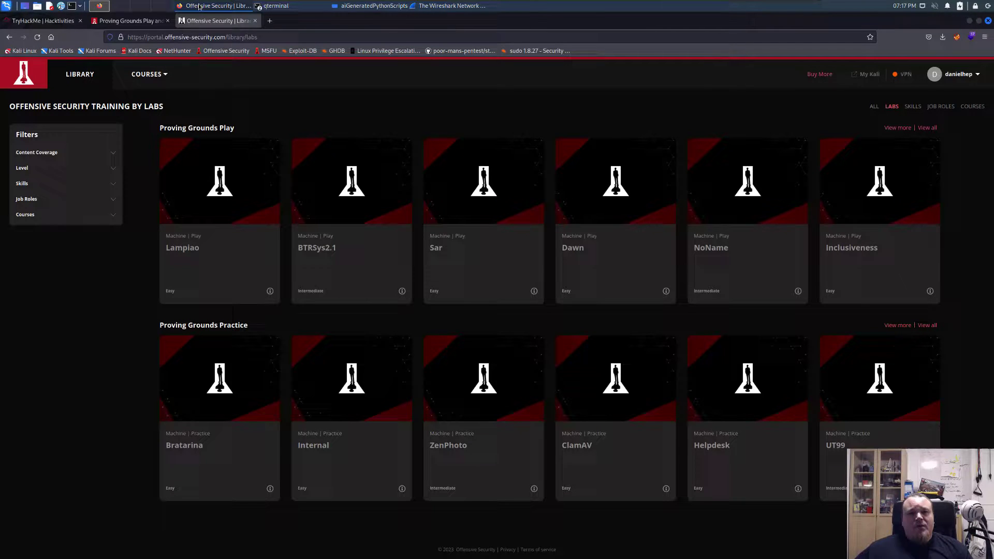
{"action": "mouse_move", "coordinate": [895, 79]}
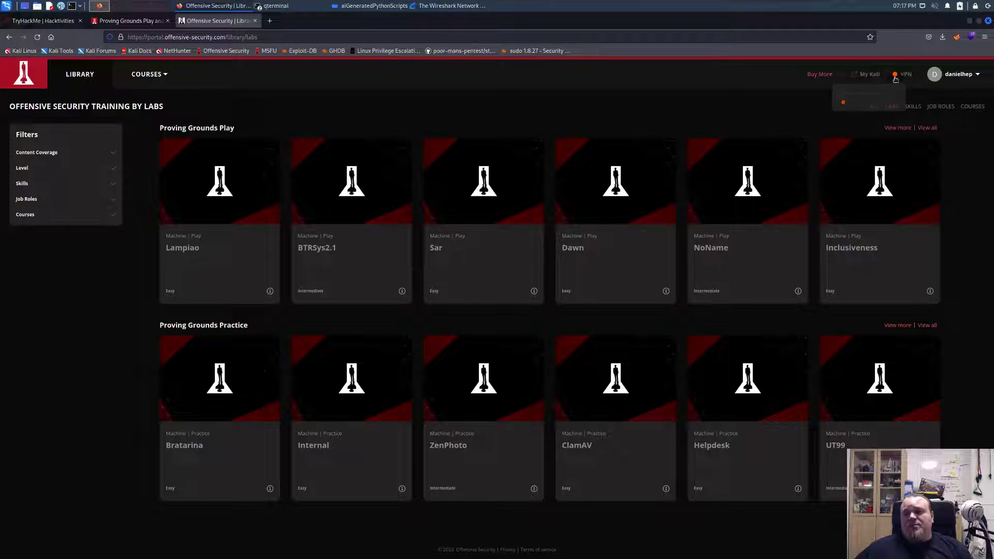
{"action": "left_click", "coordinate": [38, 37]}
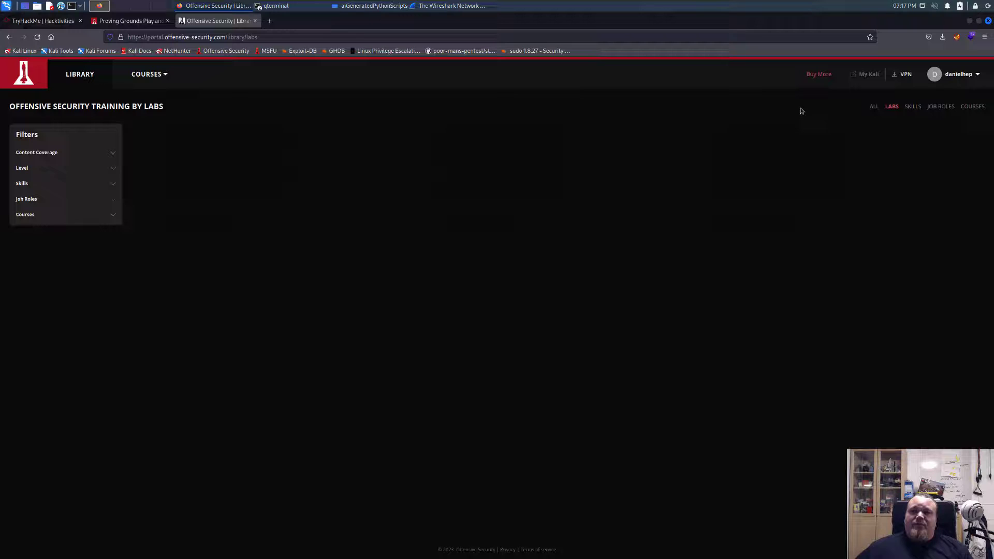
{"action": "mouse_move", "coordinate": [897, 78]}
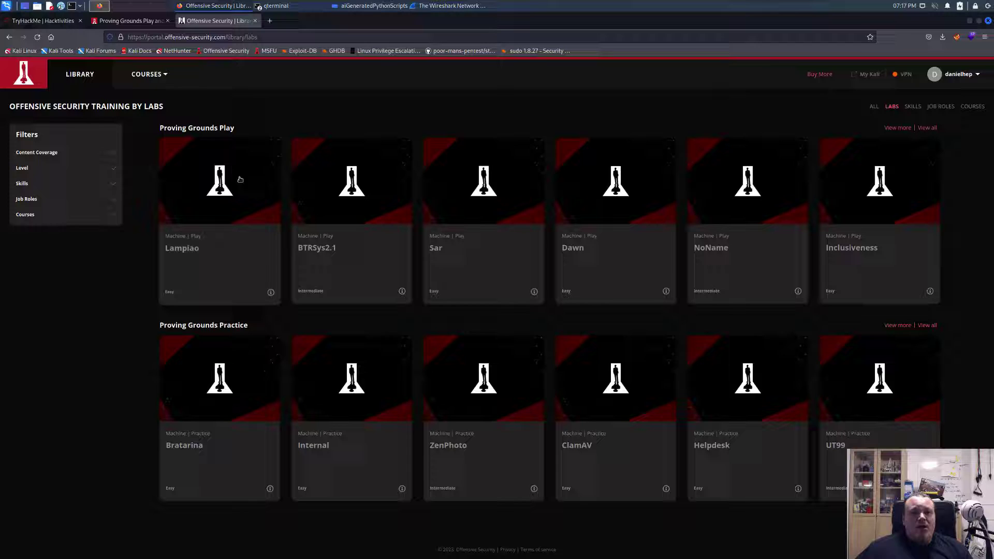
{"action": "left_click", "coordinate": [222, 179]}
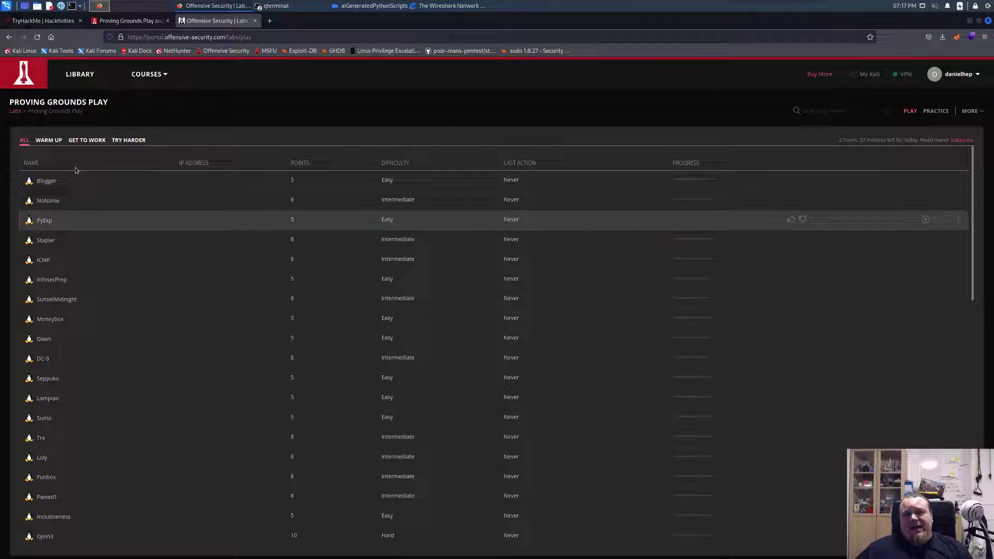
Filter to the Warm Up labs and start the Seppuku machine, confirming the start.
{"action": "left_click", "coordinate": [44, 144]}
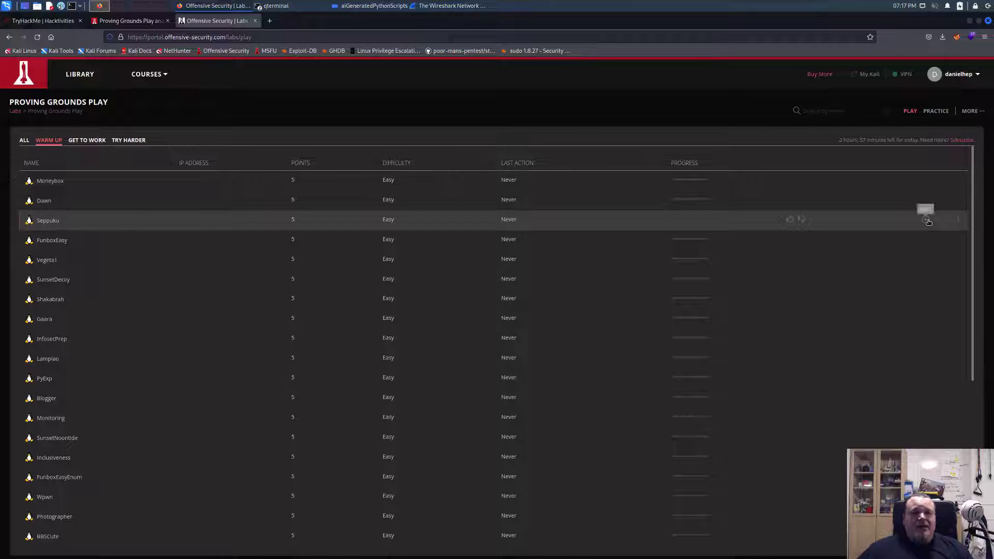
{"action": "left_click", "coordinate": [927, 220]}
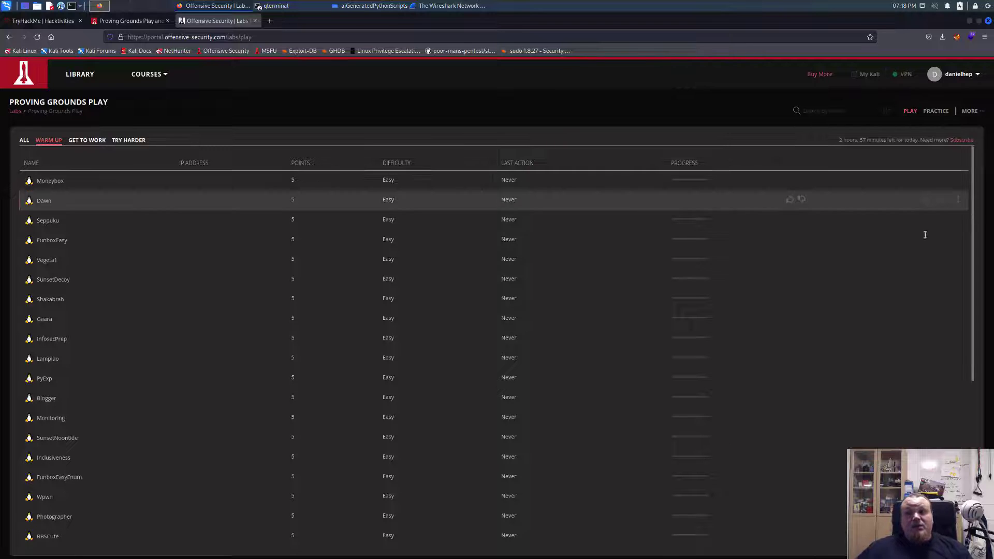
{"action": "left_click", "coordinate": [948, 219]}
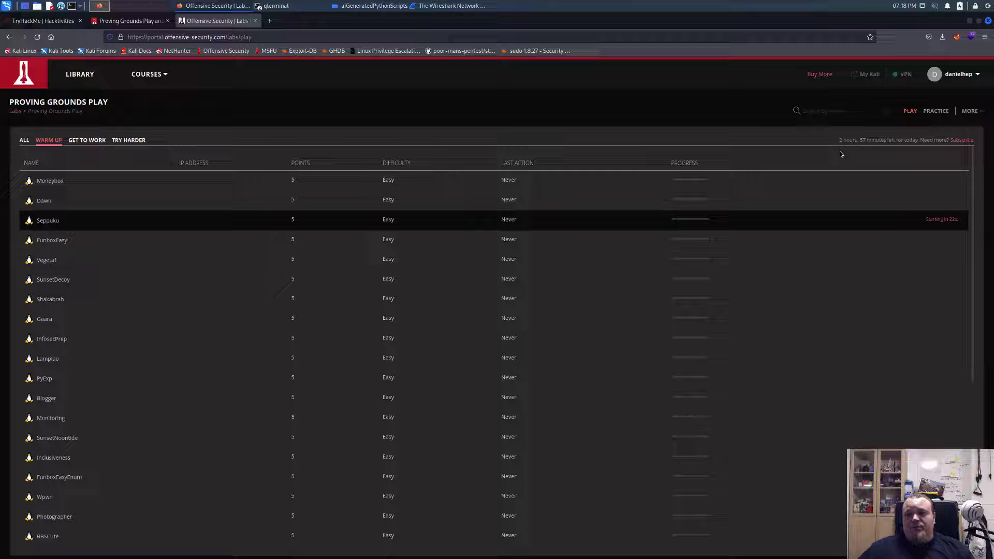
Wait out the Seppuku countdown until the instance reports IP 192.168.129.90.
{"action": "left_click_drag", "start_coordinate": [843, 140], "coordinate": [872, 147]}
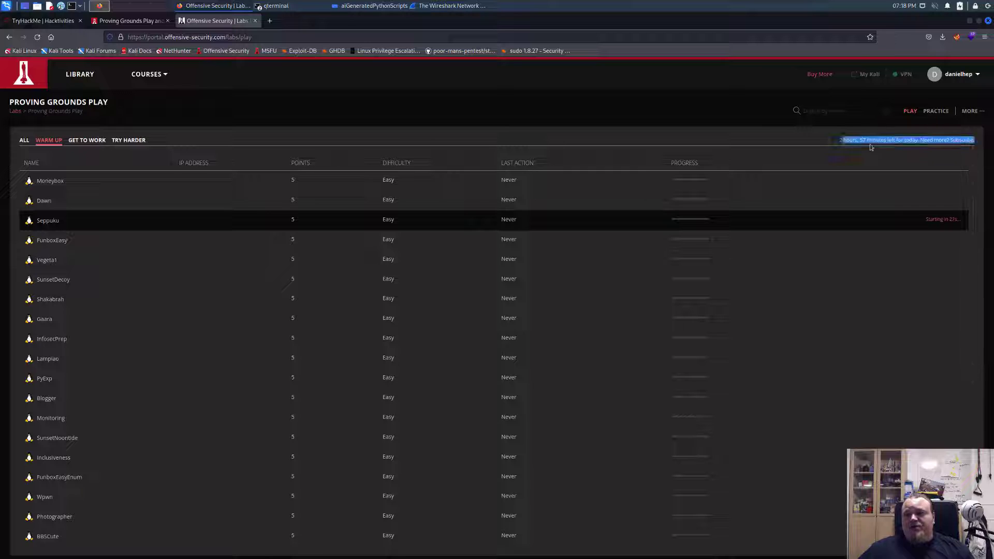
{"action": "double_click", "coordinate": [925, 140]}
{"action": "left_click_drag", "start_coordinate": [849, 141], "coordinate": [904, 140]}
{"action": "left_click", "coordinate": [904, 140]}
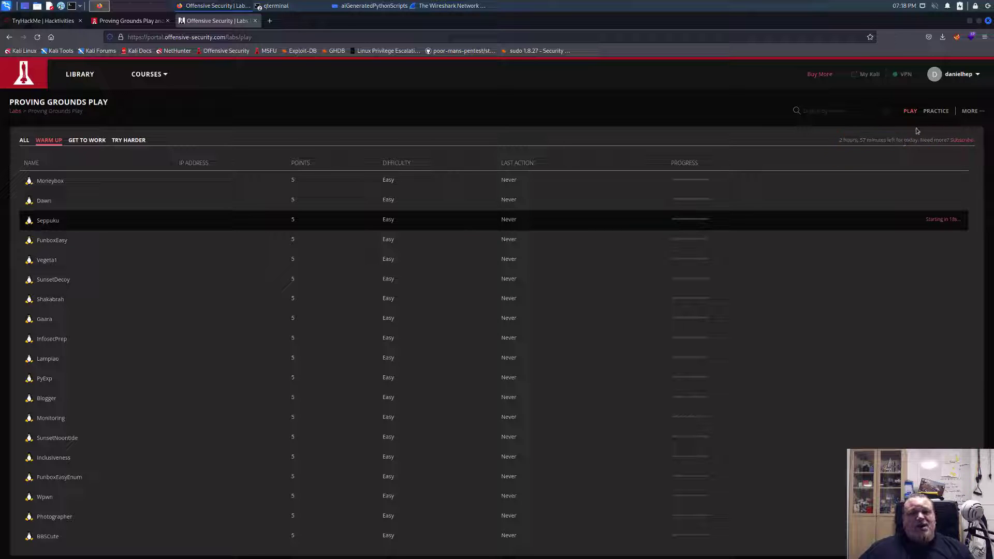
{"action": "left_click", "coordinate": [958, 74]}
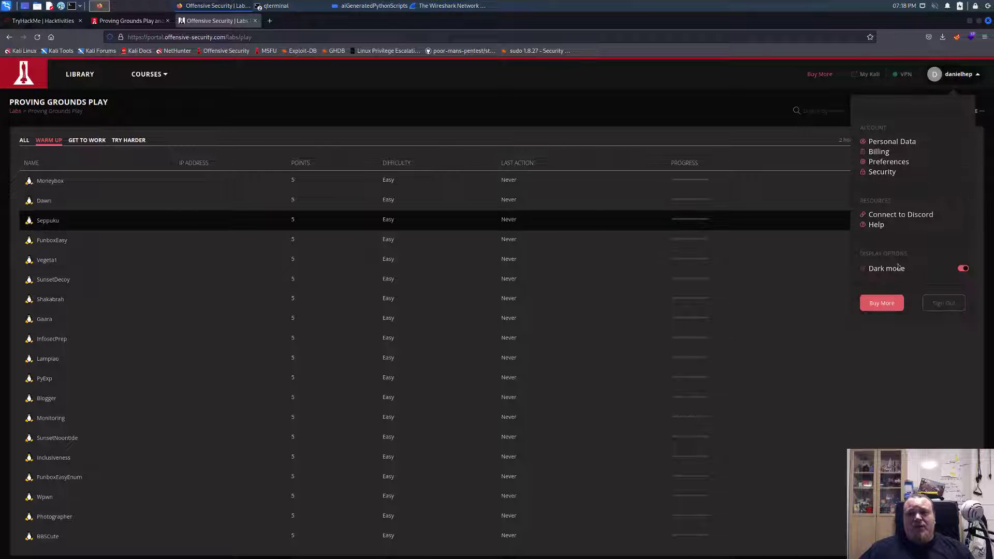
{"action": "left_click", "coordinate": [368, 80]}
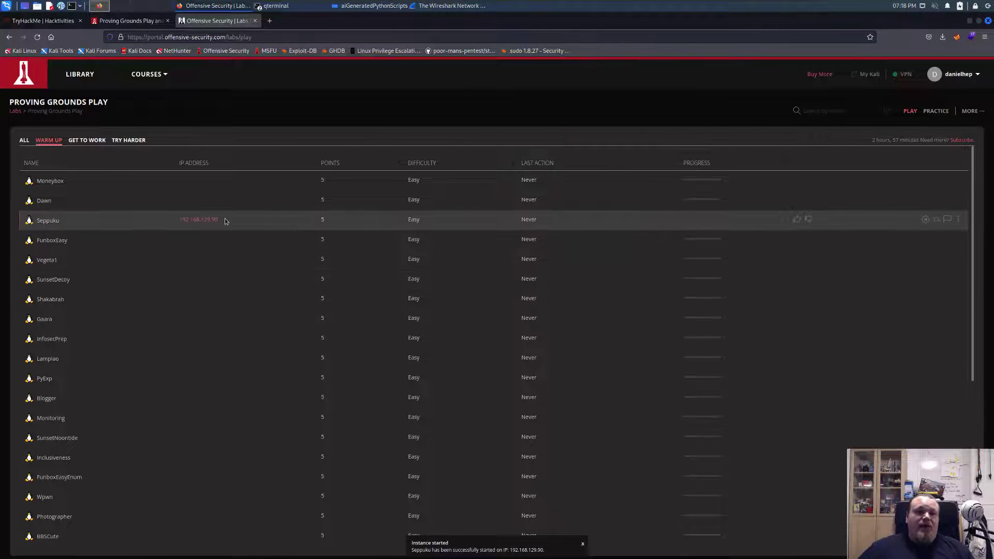
Browse to 192.168.129.90 in a new tab, cancel the sign-in at the 401 error, and close it.
{"action": "left_click_drag", "start_coordinate": [220, 219], "coordinate": [168, 223]}
{"action": "key", "text": "ctrl+c"}
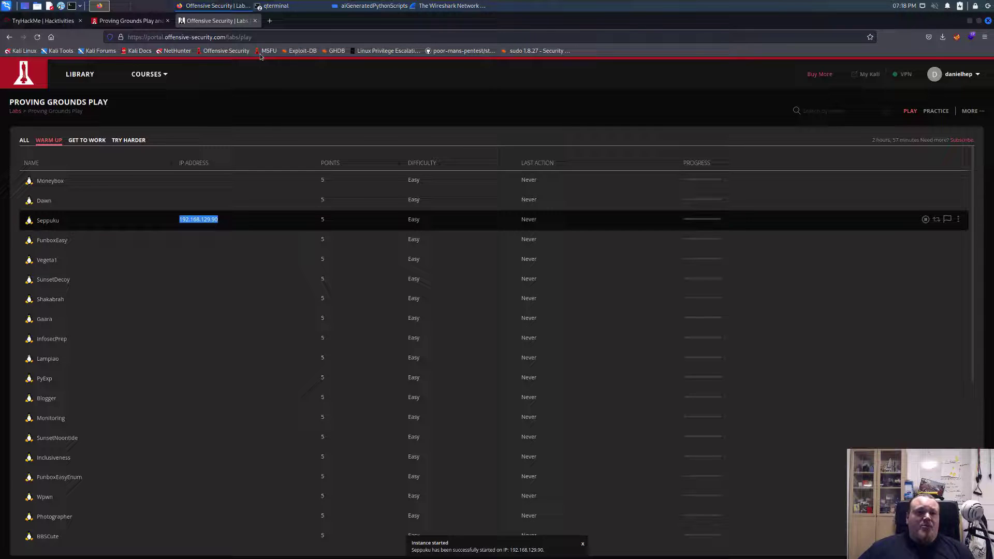
{"action": "left_click", "coordinate": [269, 21]}
{"action": "key", "text": "ctrl+v"}
{"action": "key", "text": "Return"}
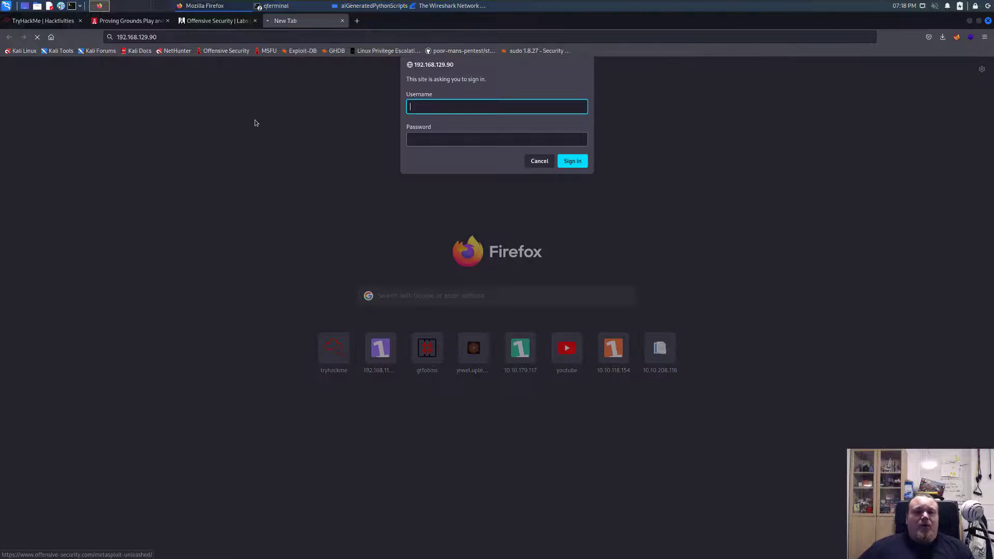
{"action": "left_click", "coordinate": [539, 161]}
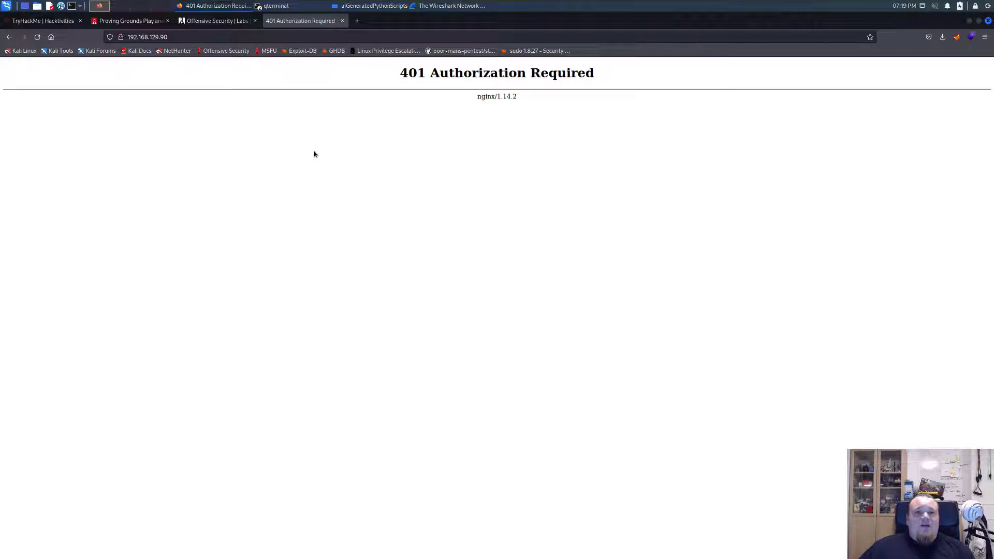
{"action": "left_click", "coordinate": [343, 20]}
{"action": "left_click", "coordinate": [275, 6]}
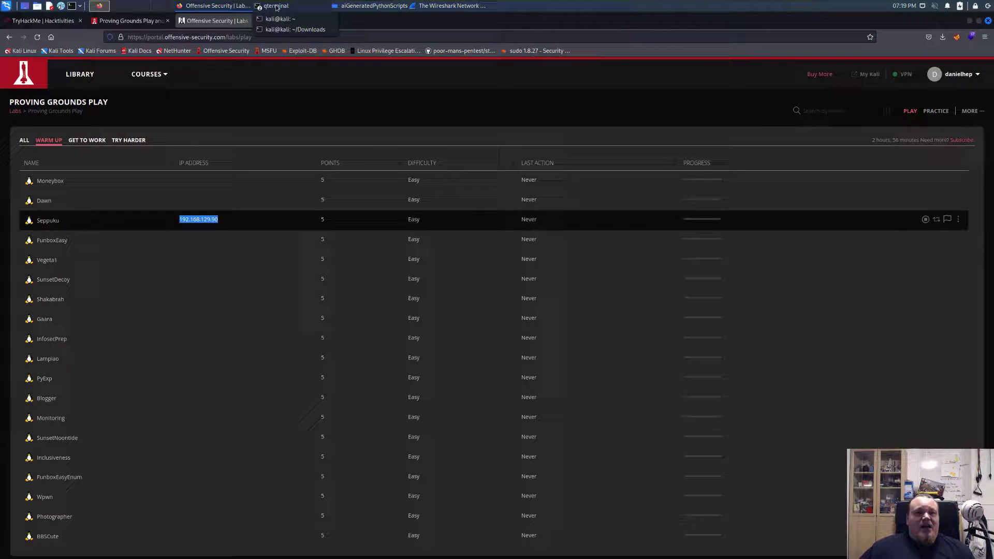
Clear the terminal and run an nmap scan against 192.168.129.90.
{"action": "left_click", "coordinate": [290, 19]}
{"action": "type", "text": "clear"}
{"action": "key", "text": "Return"}
{"action": "type", "text": "n"}
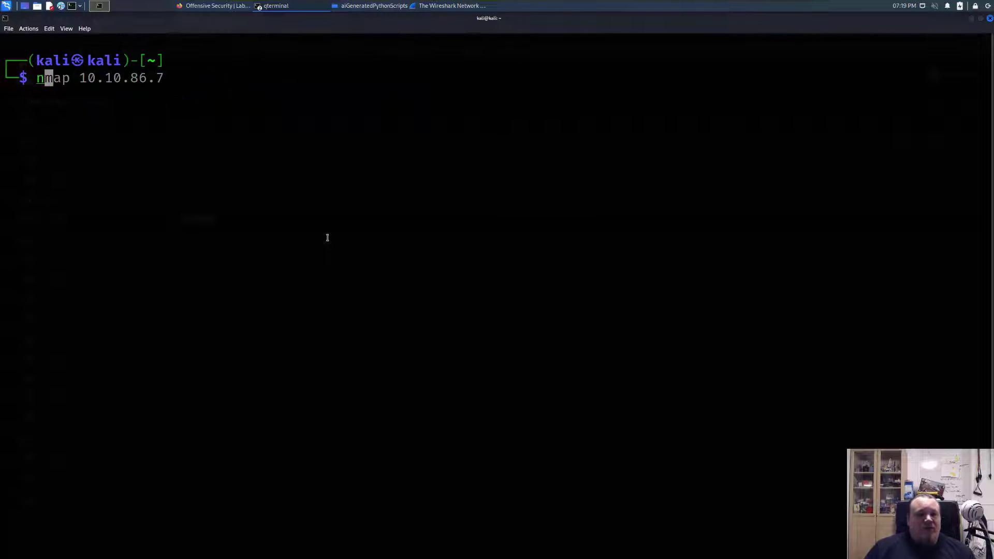
{"action": "type", "text": "map"}
{"action": "key", "text": "ctrl+shift+v"}
{"action": "key", "text": "ctrl+Left"}
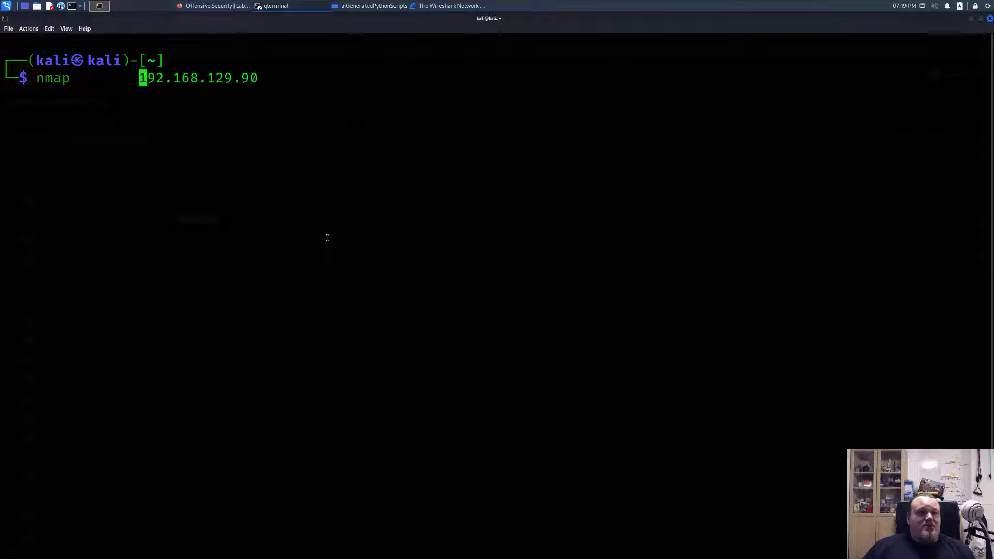
{"action": "key", "text": "BackSpace"}
{"action": "key", "text": "BackSpace"}
{"action": "key", "text": "BackSpace"}
{"action": "key", "text": "Return"}
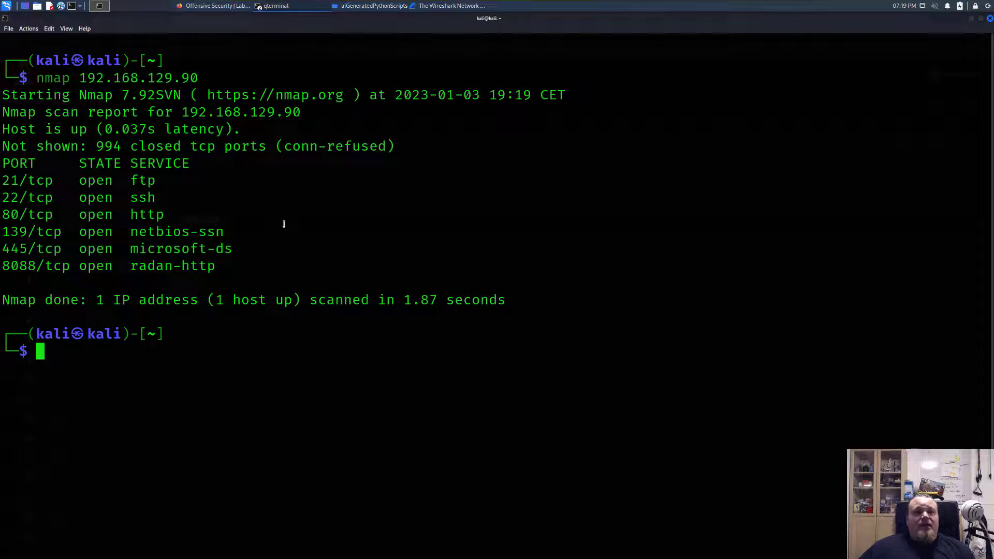
Review the open ports 21, 22, 80, 139, 445 and 8088, noting radan-http on 8088.
{"action": "left_click_drag", "start_coordinate": [19, 178], "coordinate": [241, 283]}
{"action": "left_click", "coordinate": [217, 270]}
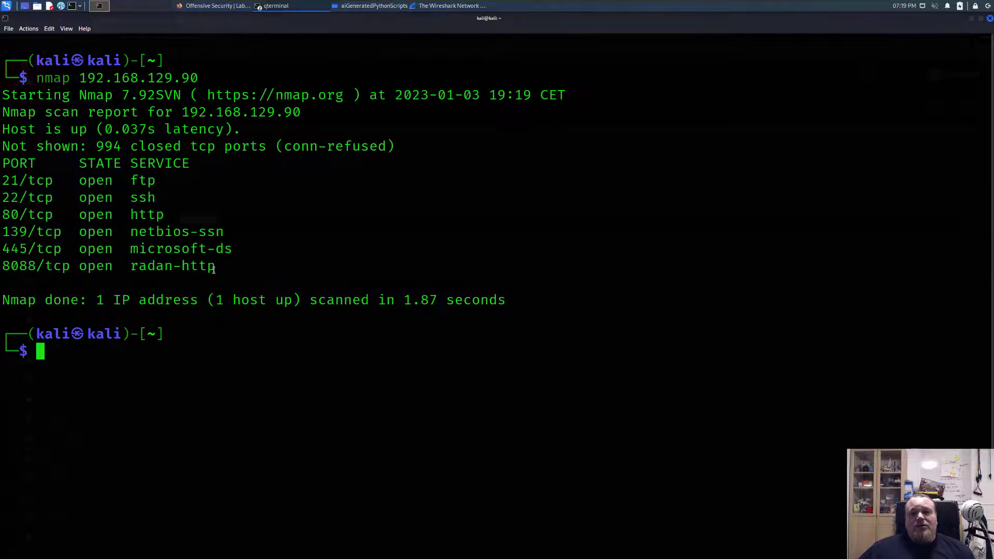
{"action": "mouse_move", "coordinate": [218, 267]}
{"action": "left_mouse_down"}
{"action": "mouse_move", "coordinate": [139, 282]}
{"action": "mouse_move", "coordinate": [130, 265]}
{"action": "left_mouse_up"}
{"action": "left_click", "coordinate": [221, 7]}
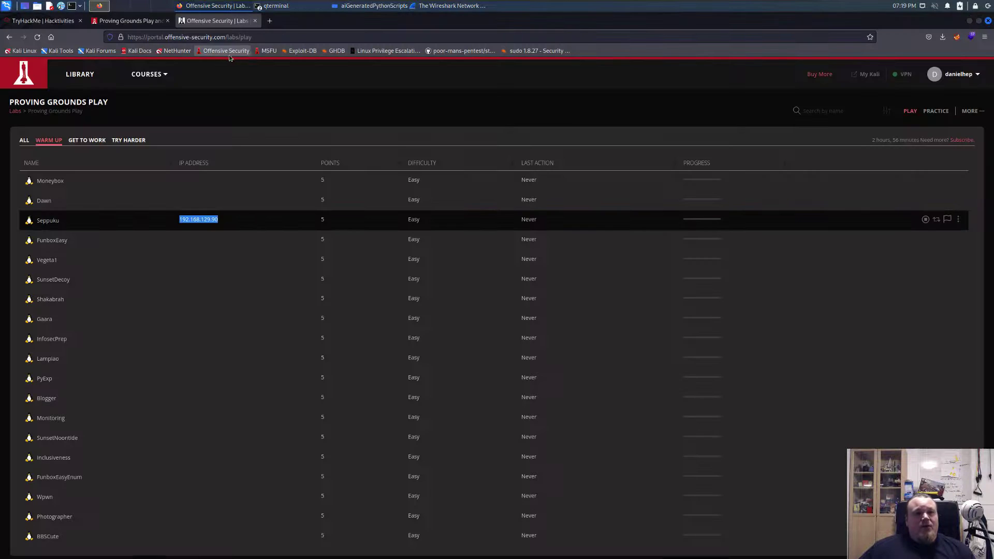
Load the Seppuku web page at 192.168.129.90 on port 8088 in a new tab.
{"action": "left_click", "coordinate": [268, 21]}
{"action": "type", "text": "192.168.129.90/"}
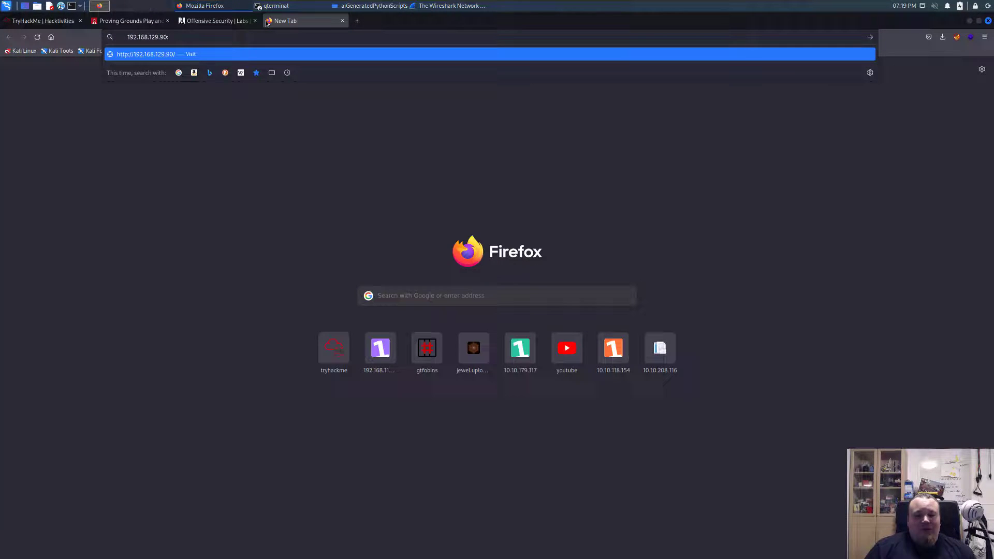
{"action": "type", "text": "88"}
{"action": "key", "text": "Return"}
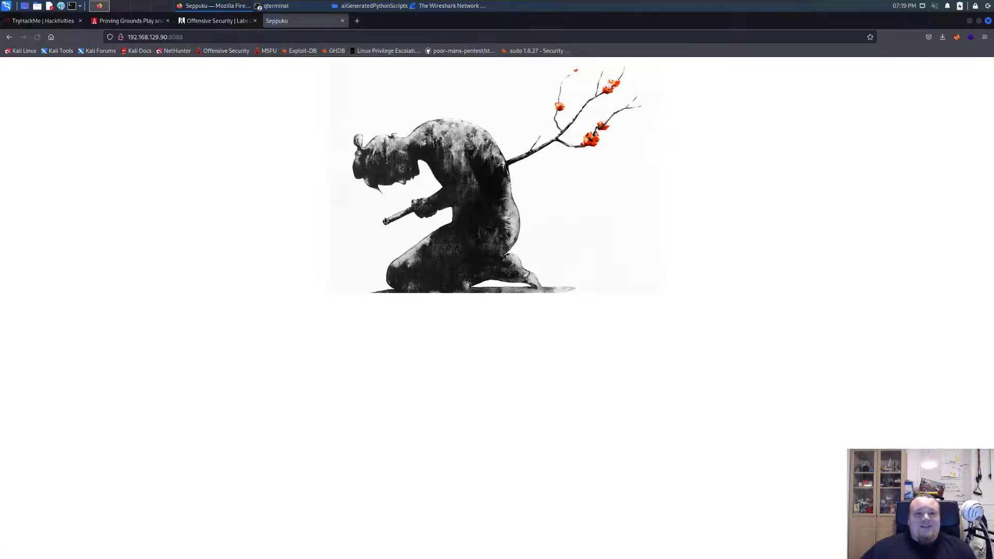
View the page's HTML source, then close both the source and page tabs.
{"action": "key", "text": "ctrl+u"}
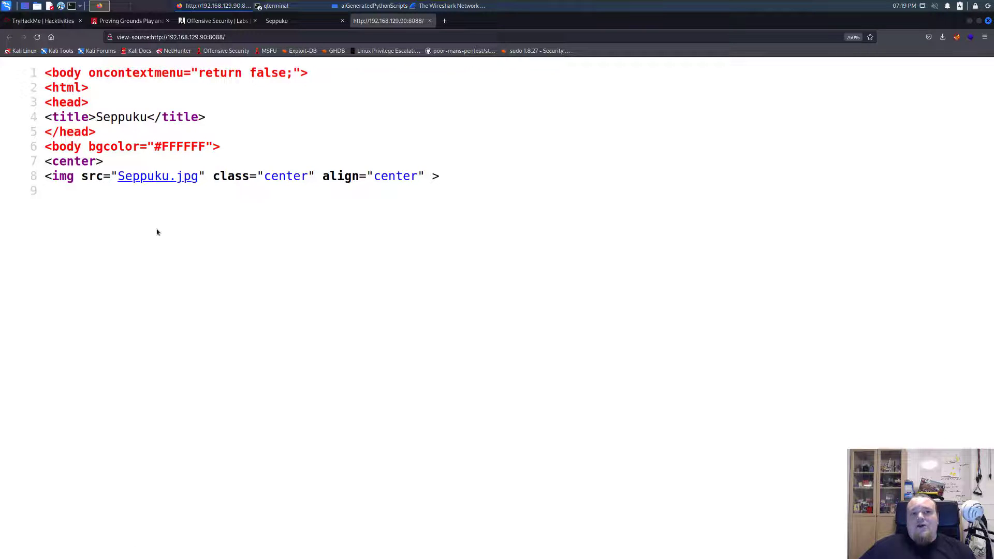
{"action": "left_click_drag", "start_coordinate": [220, 146], "coordinate": [45, 82]}
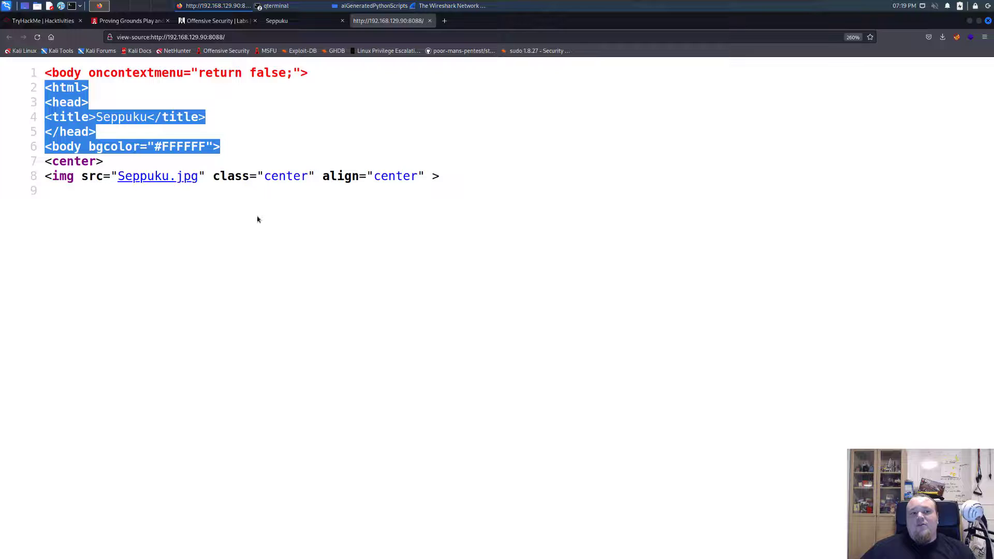
{"action": "left_click", "coordinate": [288, 200]}
{"action": "key", "text": "ctrl+w"}
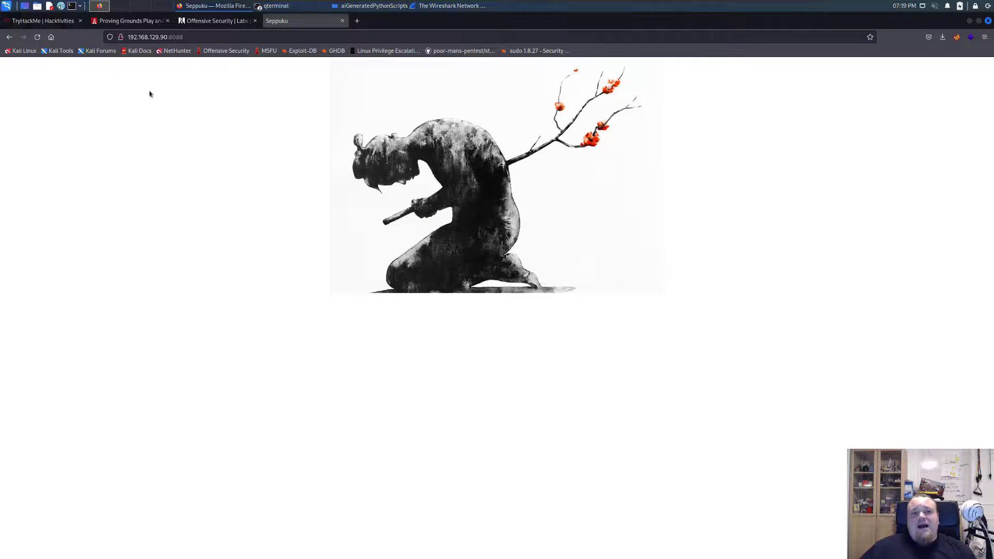
{"action": "key", "text": "ctrl+w"}
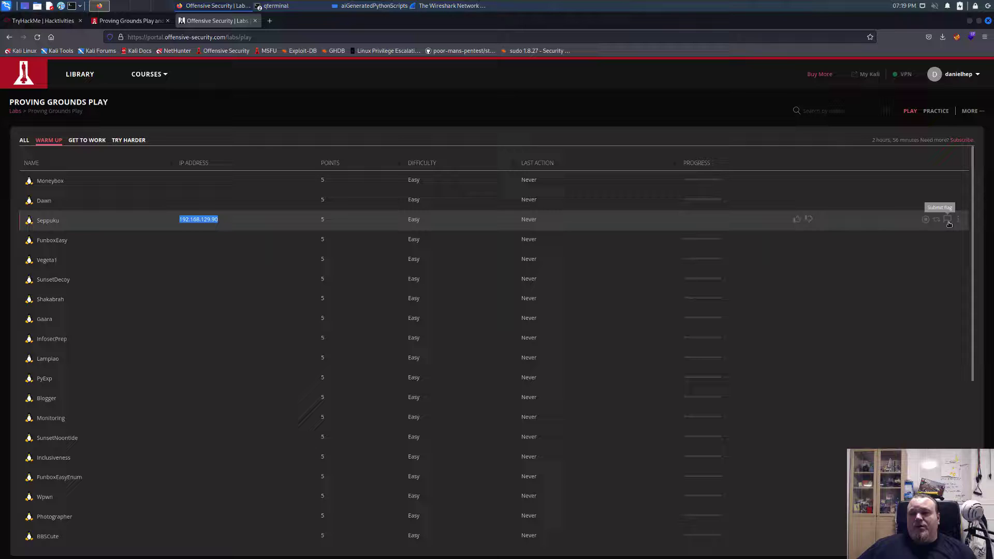
{"action": "left_click", "coordinate": [949, 223]}
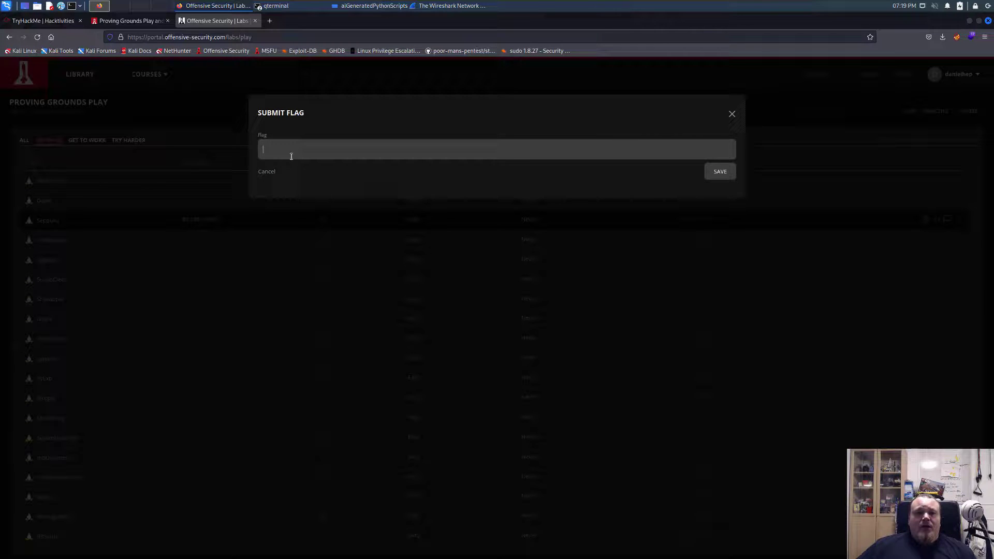
{"action": "left_click", "coordinate": [262, 173]}
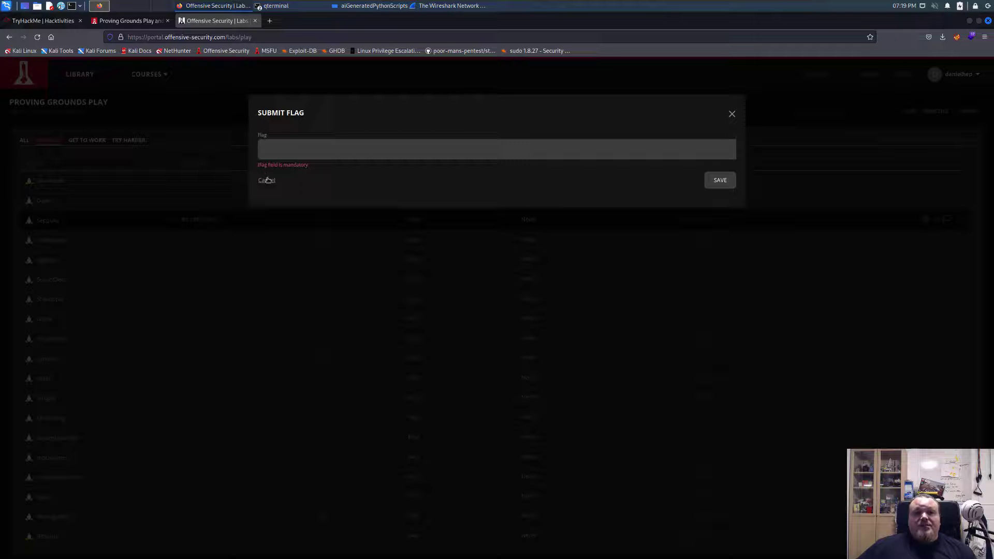
{"action": "left_click", "coordinate": [267, 181]}
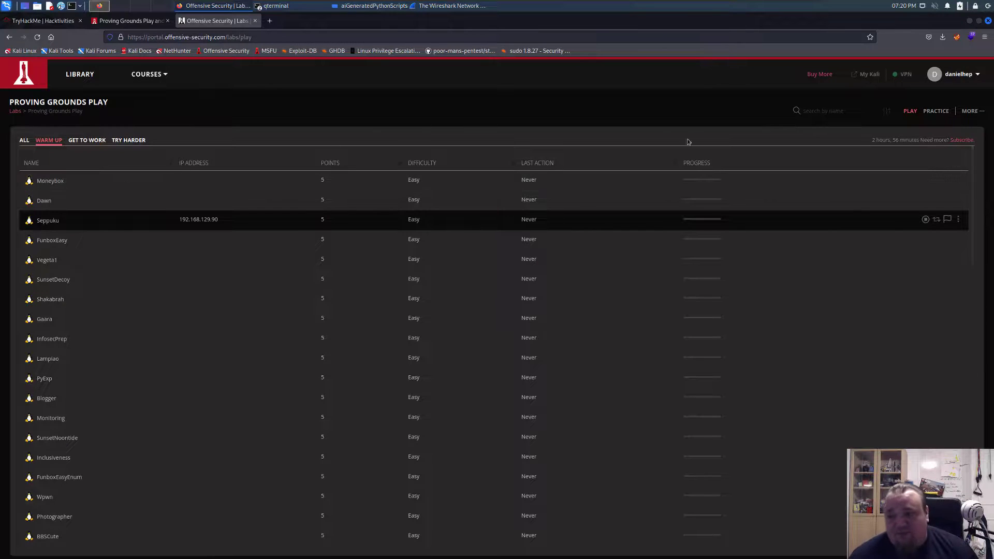
Stop the Seppuku instance, confirm with YES, and dismiss the stopped notice.
{"action": "left_click", "coordinate": [925, 221]}
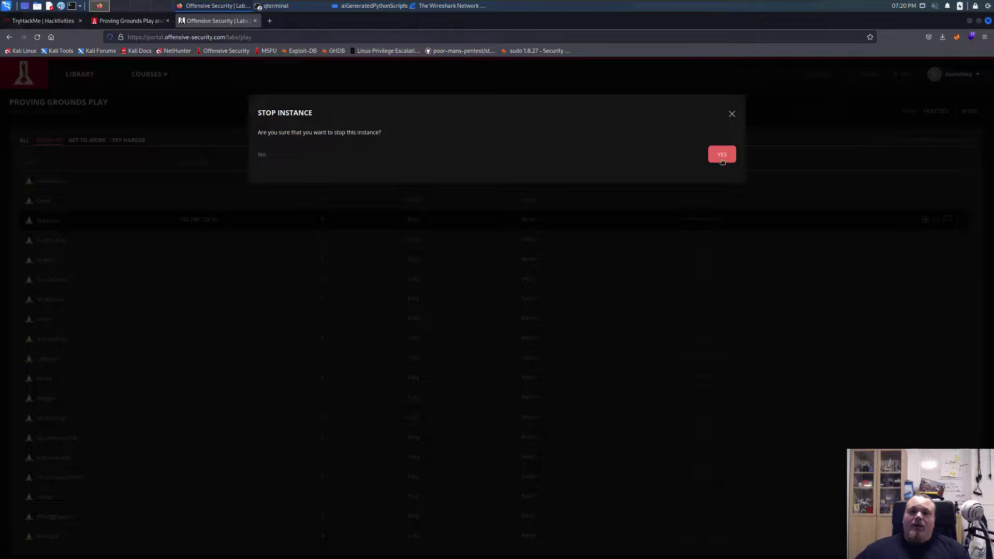
{"action": "left_click", "coordinate": [722, 155]}
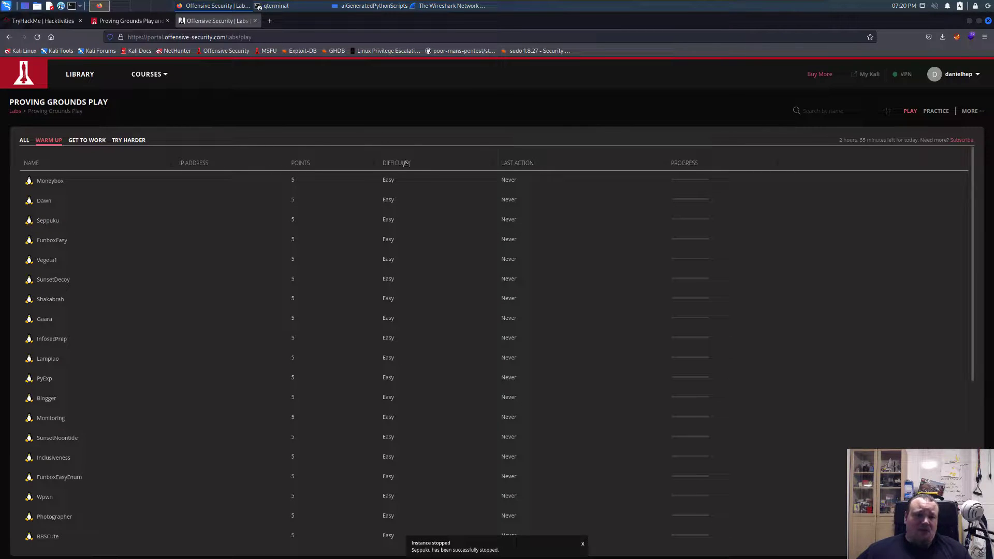
{"action": "left_click", "coordinate": [583, 544]}
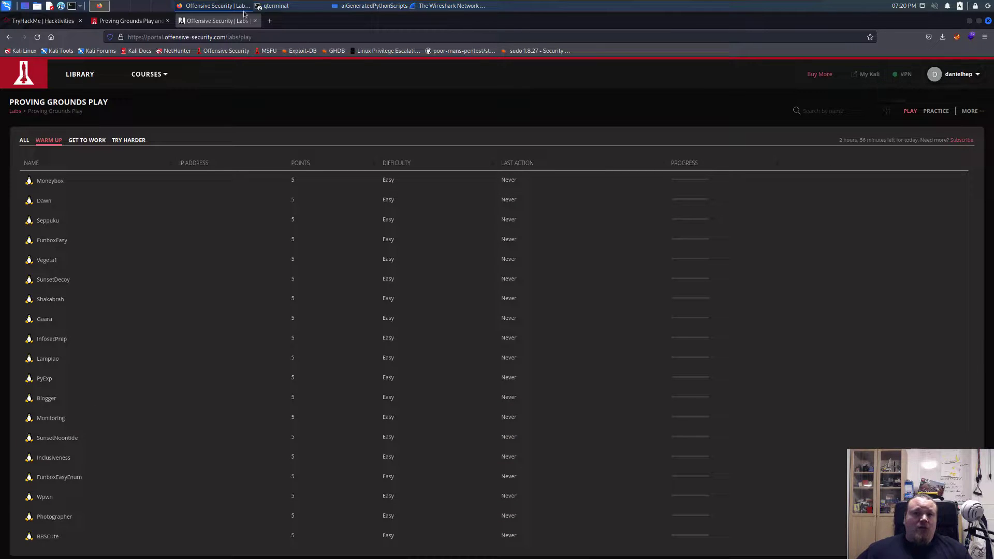
{"action": "left_click", "coordinate": [287, 7]}
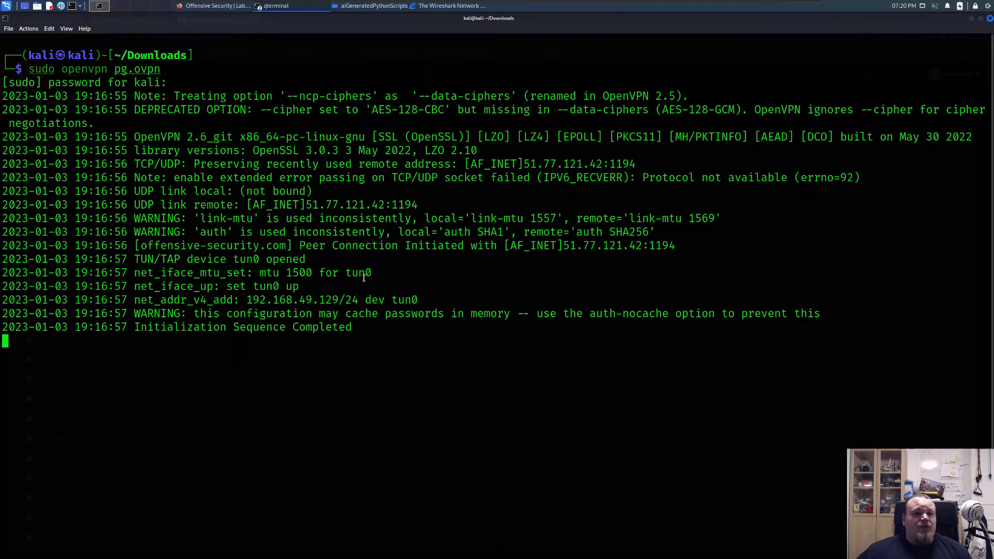
Stop the openvpn connection with Ctrl+C and sign out of the Proving Grounds account.
{"action": "key", "text": "ctrl+c"}
{"action": "key", "text": "ctrl+c"}
{"action": "key", "text": "Return"}
{"action": "left_click", "coordinate": [215, 6]}
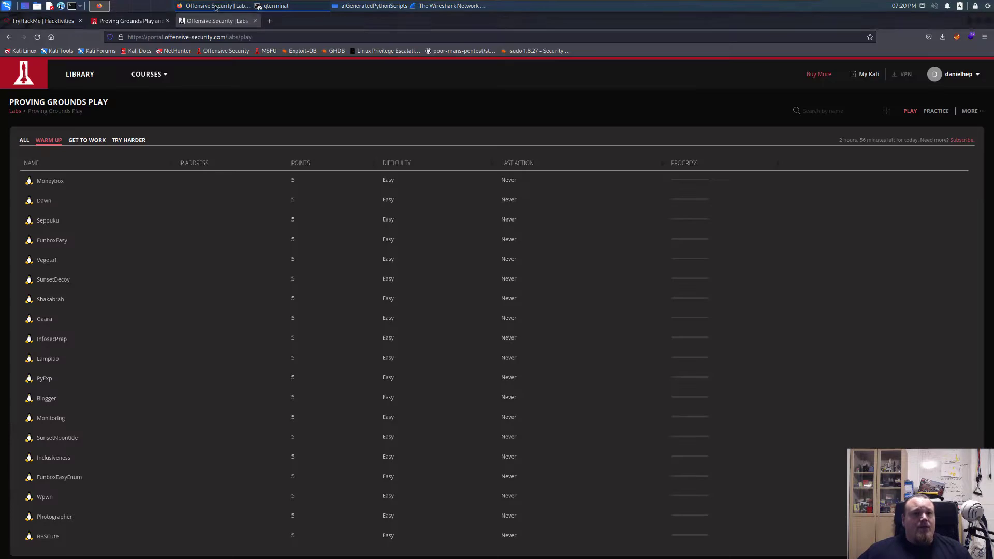
{"action": "left_click", "coordinate": [958, 77]}
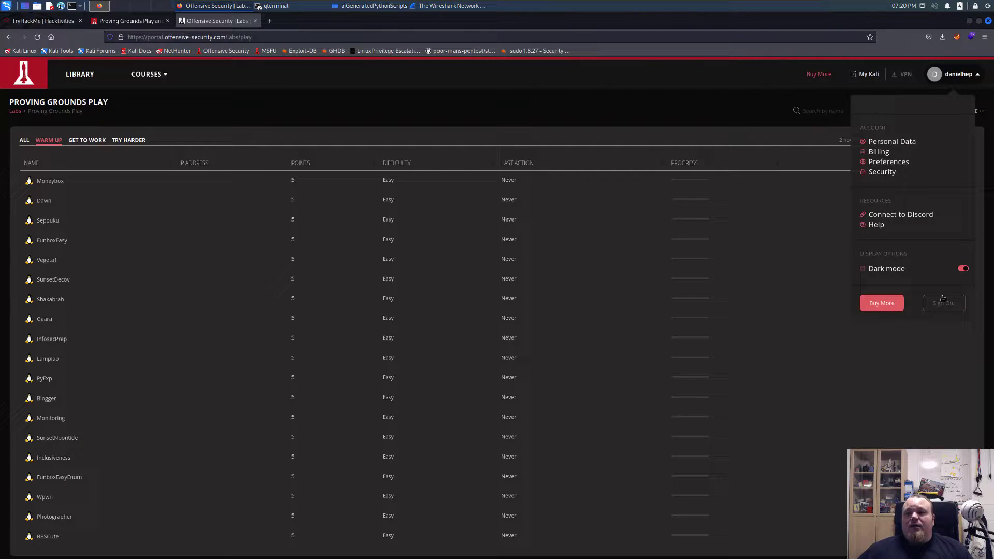
{"action": "left_click", "coordinate": [941, 309]}
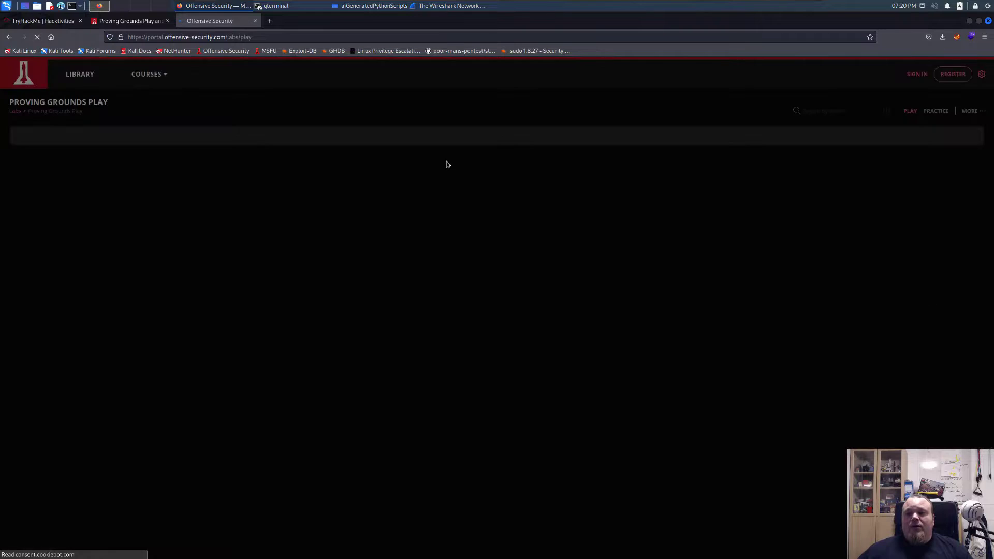